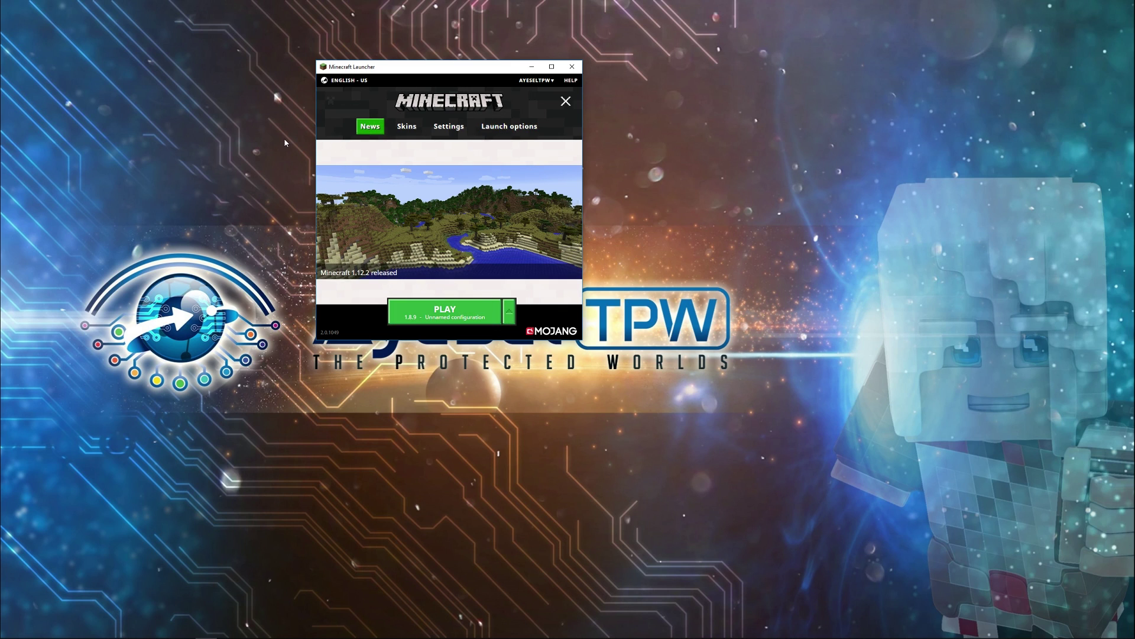
Step: Add a new launch configuration and set its version to release 1.8.9
click(504, 127)
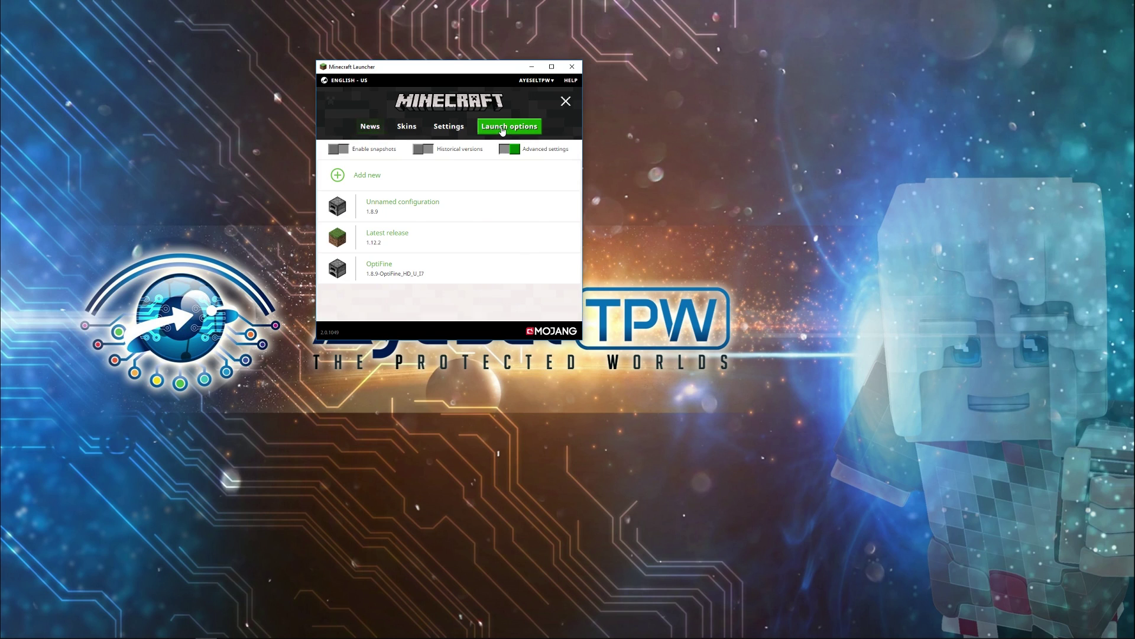
click(338, 175)
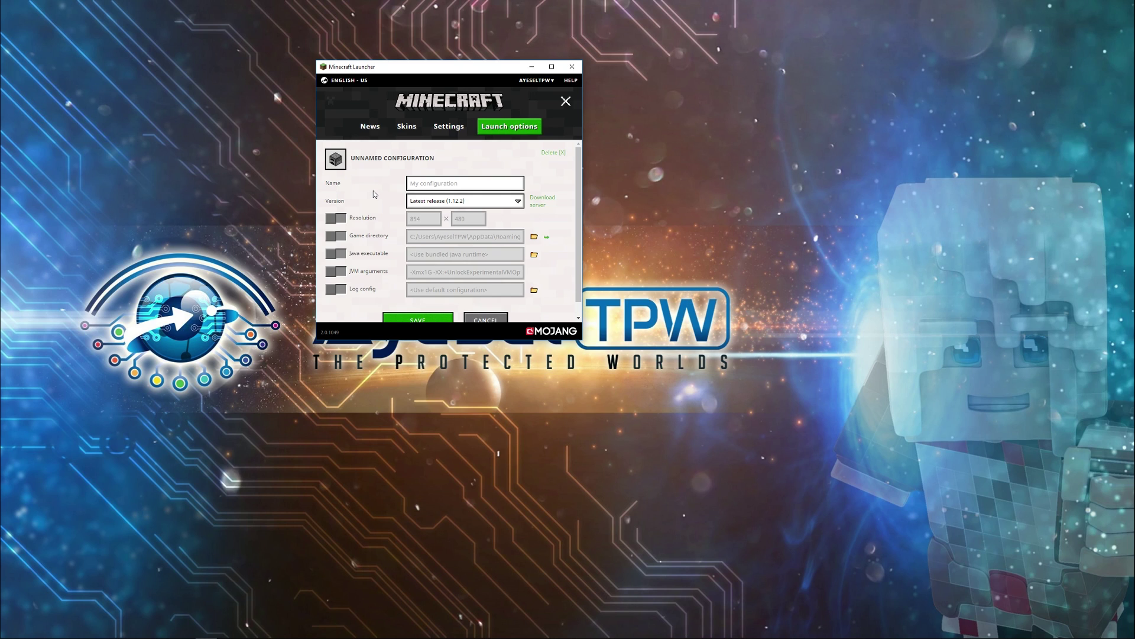
click(460, 204)
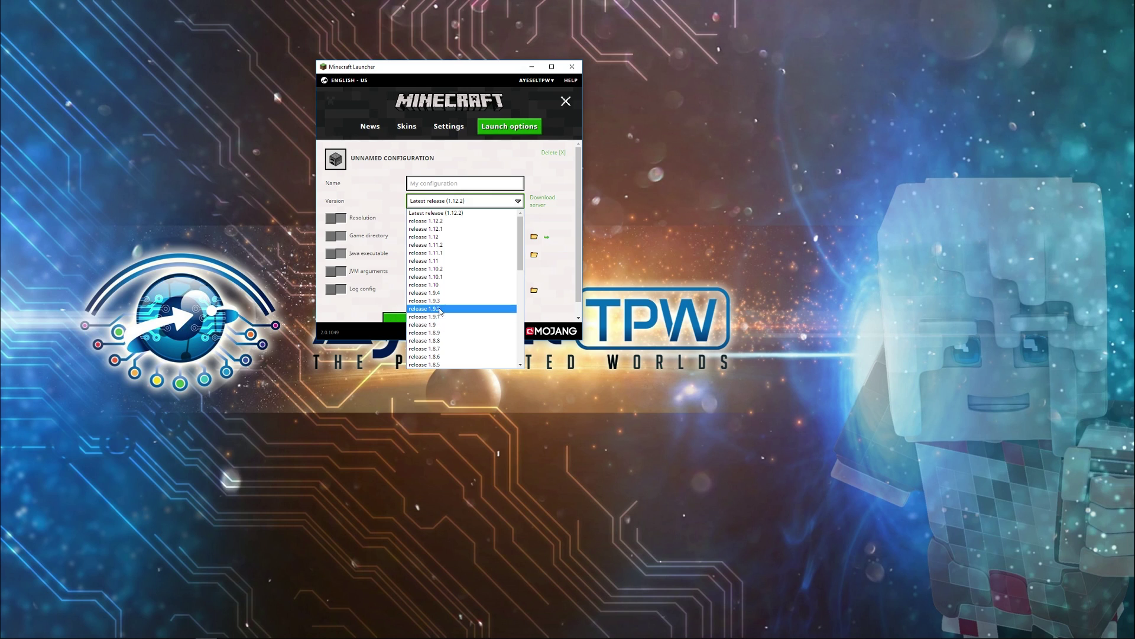
click(420, 212)
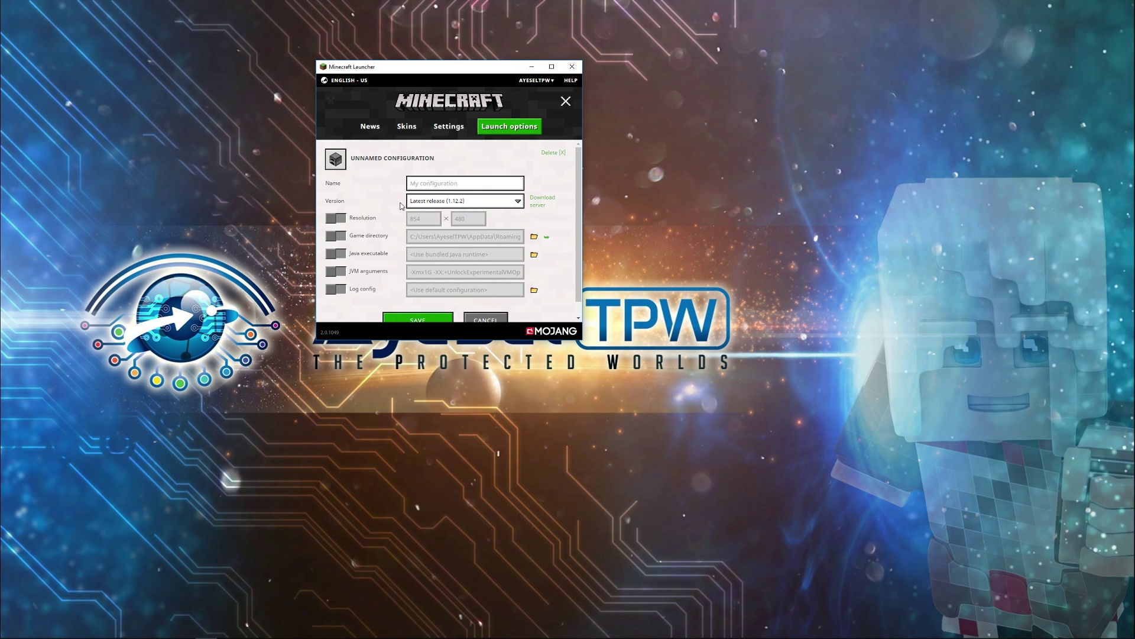
click(518, 201)
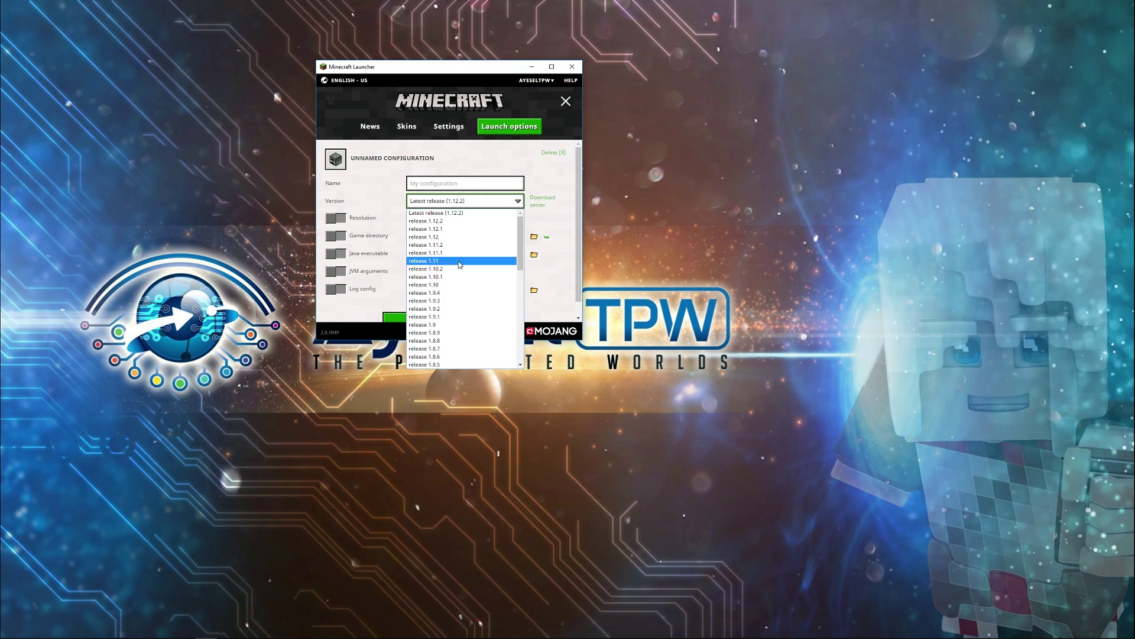
click(440, 335)
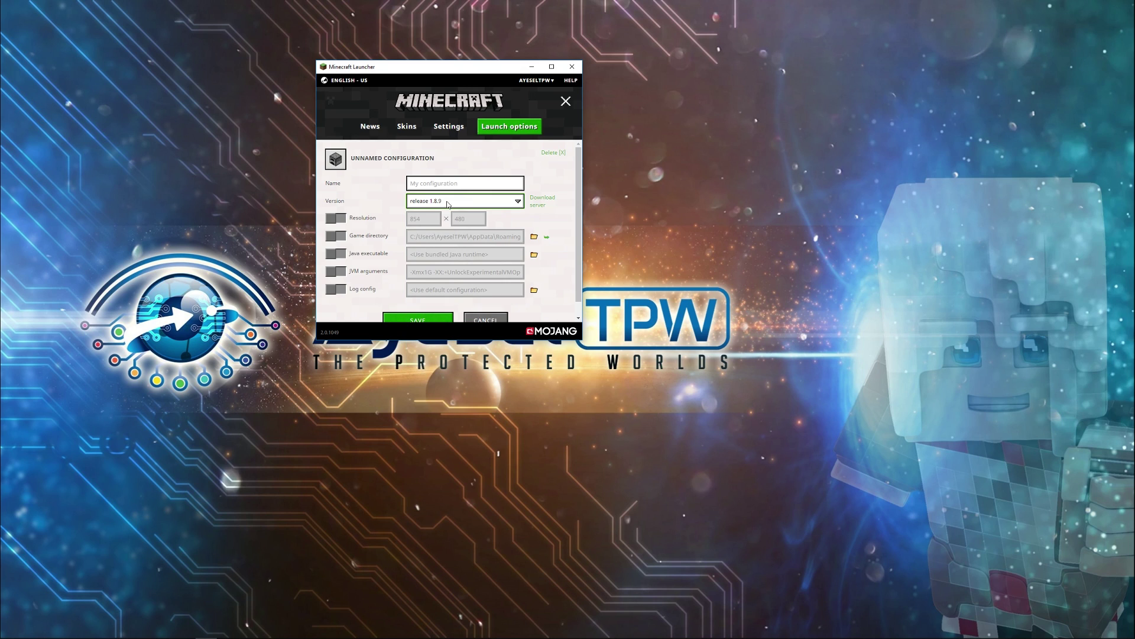
Step: Enable a custom resolution of 1920 × 1080 and the JVM arguments for the new configuration, and save it
click(331, 219)
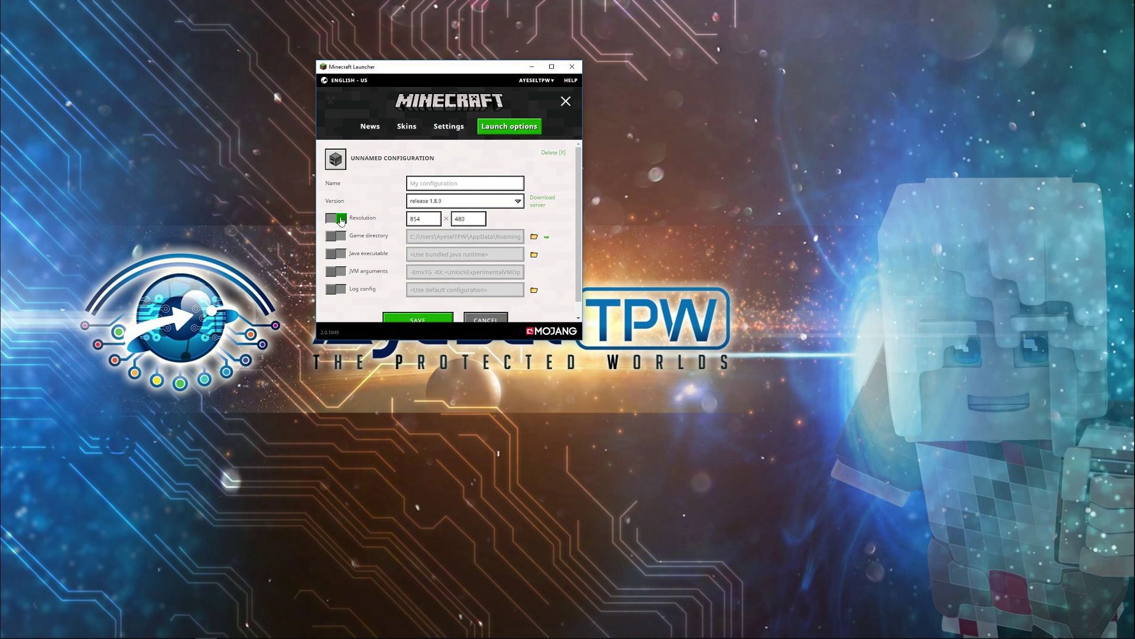
double_click(417, 219)
text(1920)
double_click(467, 219)
text(10)
click(332, 273)
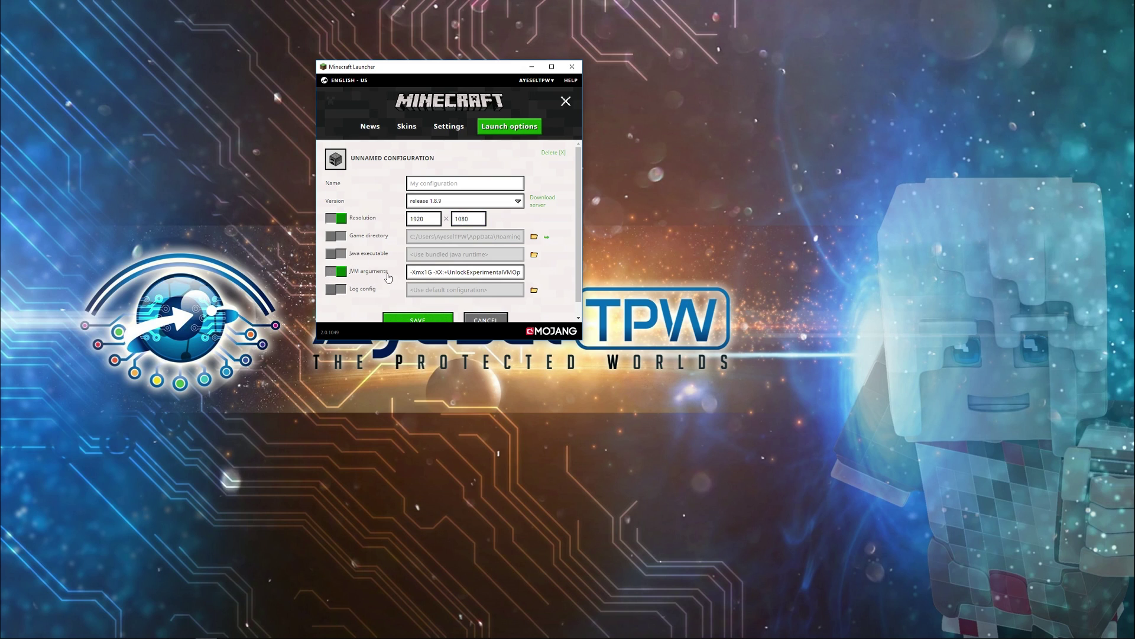
click(428, 272)
click(423, 323)
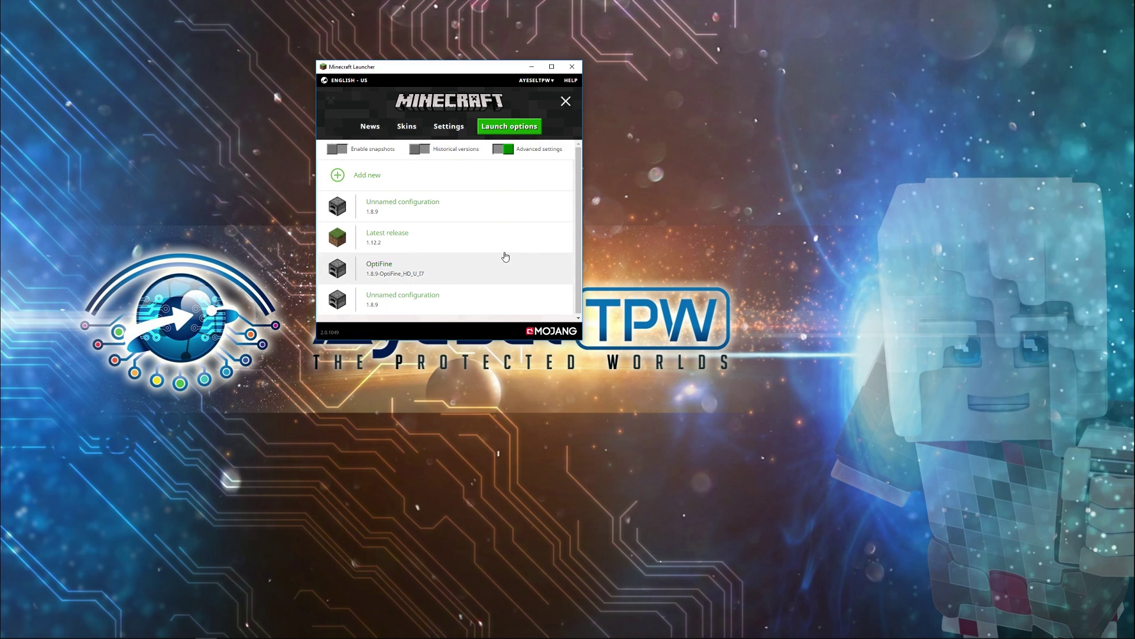
Step: Give the first unnamed 1.8.9 configuration the chest icon and the name "Minecraft 1.8.9", and save it
click(393, 210)
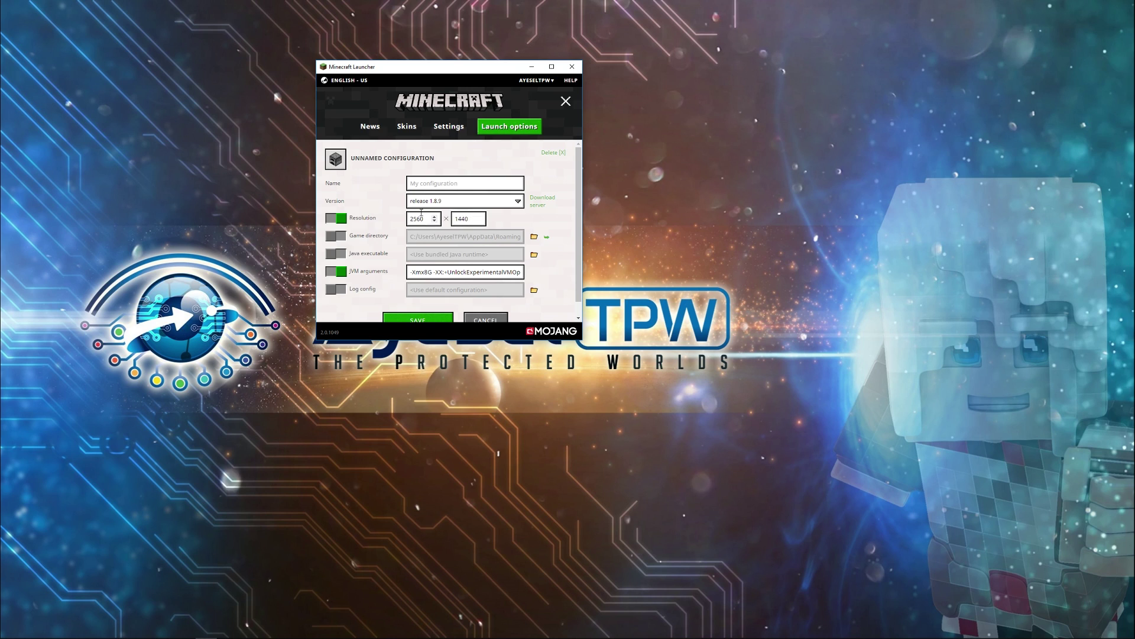
click(336, 158)
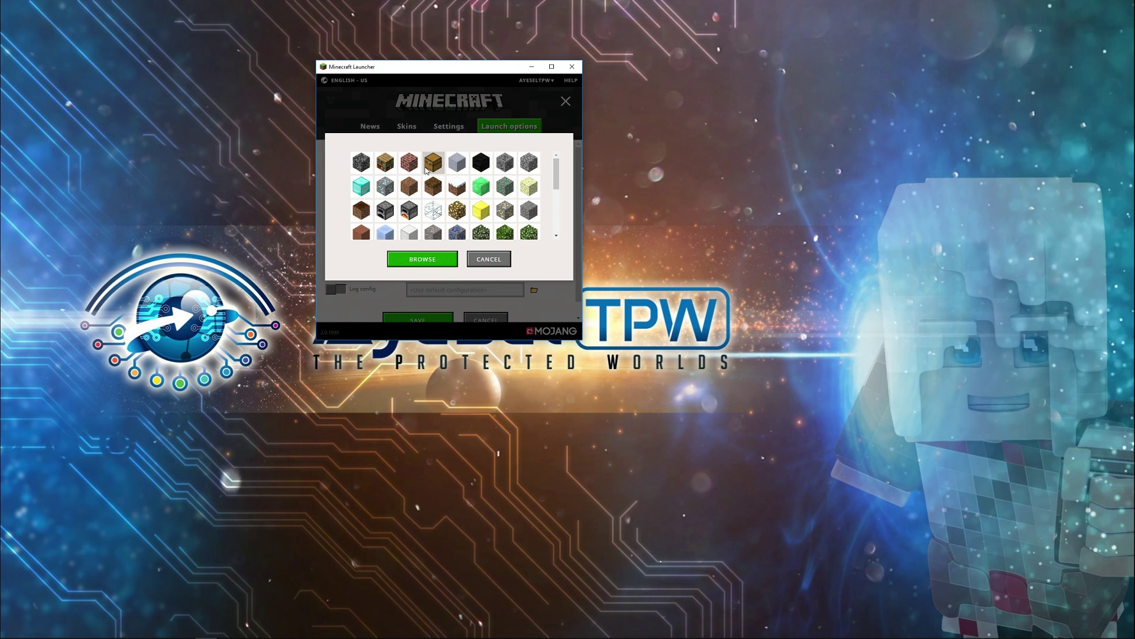
click(426, 168)
click(449, 184)
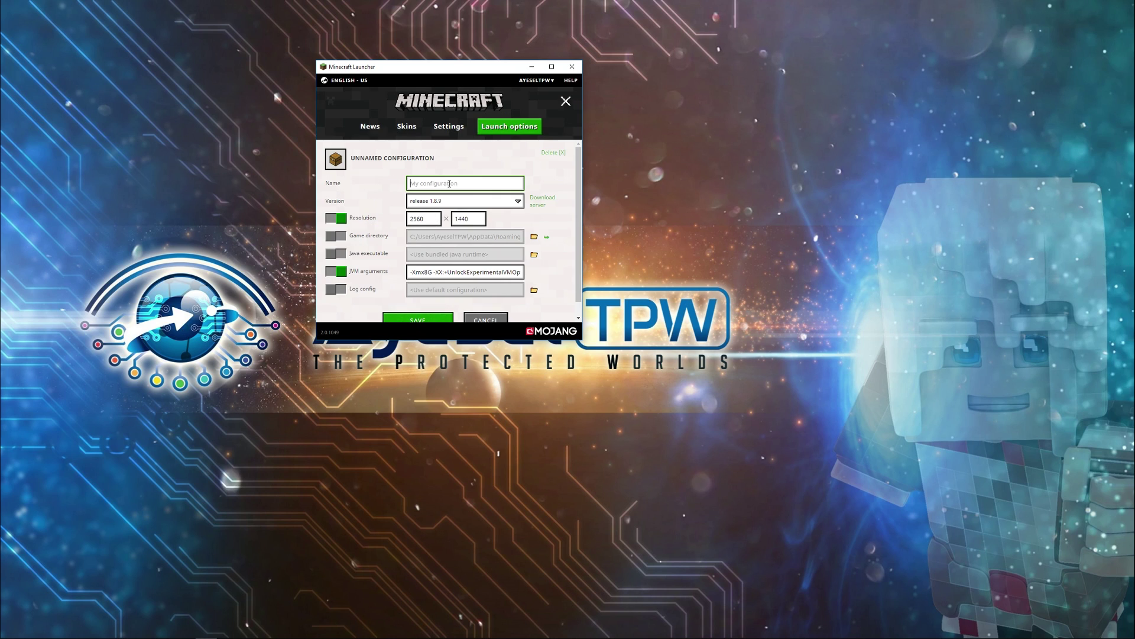
text(Minecraft 1.8.9)
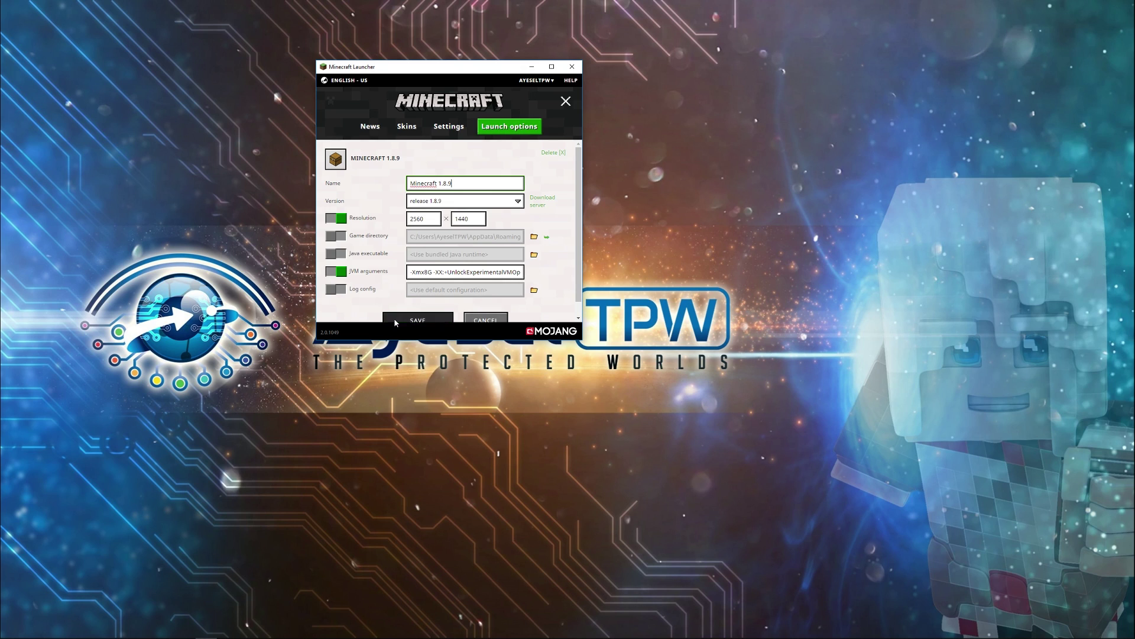
click(426, 319)
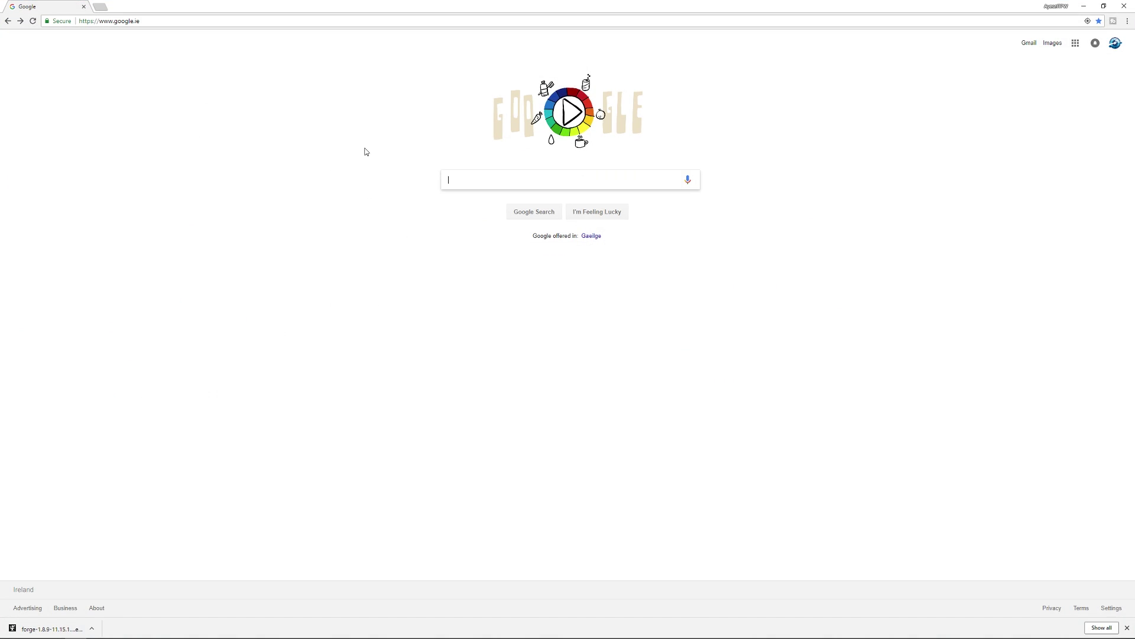
Step: In the browser, find the Minecraft Forge site by searching Google for "forge", and request the recommended Windows installer for 1.8.9
click(454, 181)
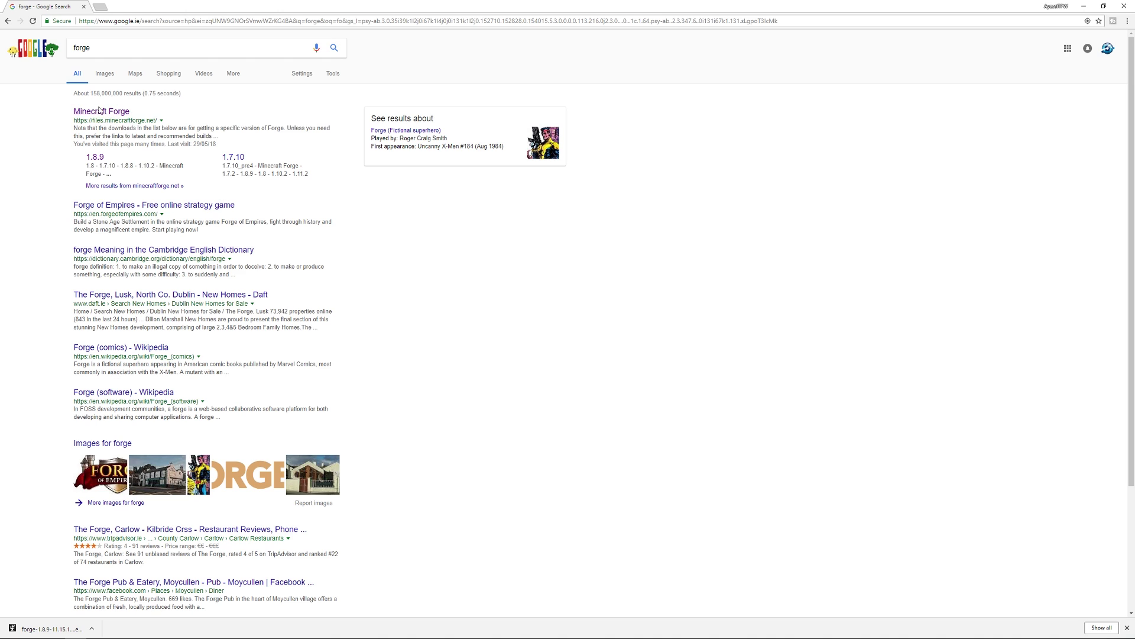
click(101, 112)
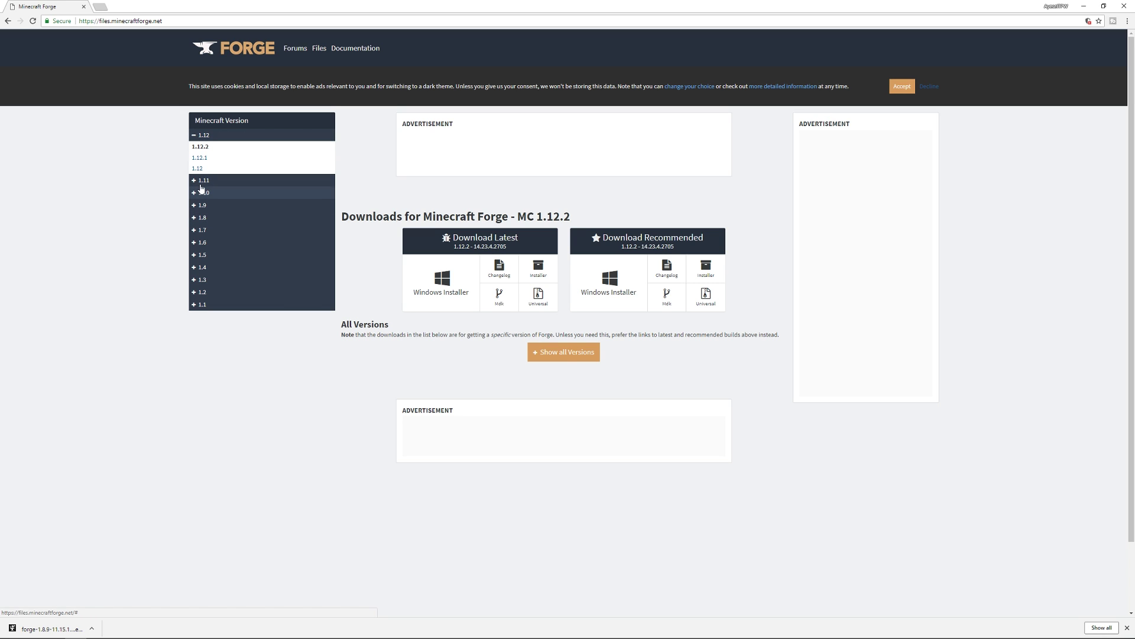
click(200, 219)
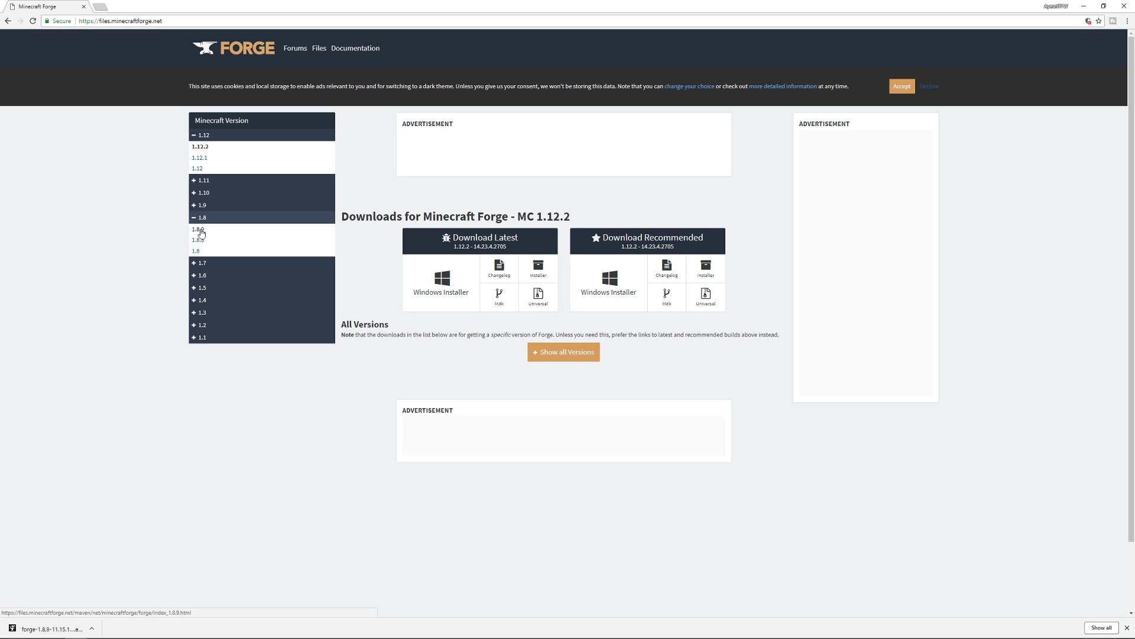
click(201, 232)
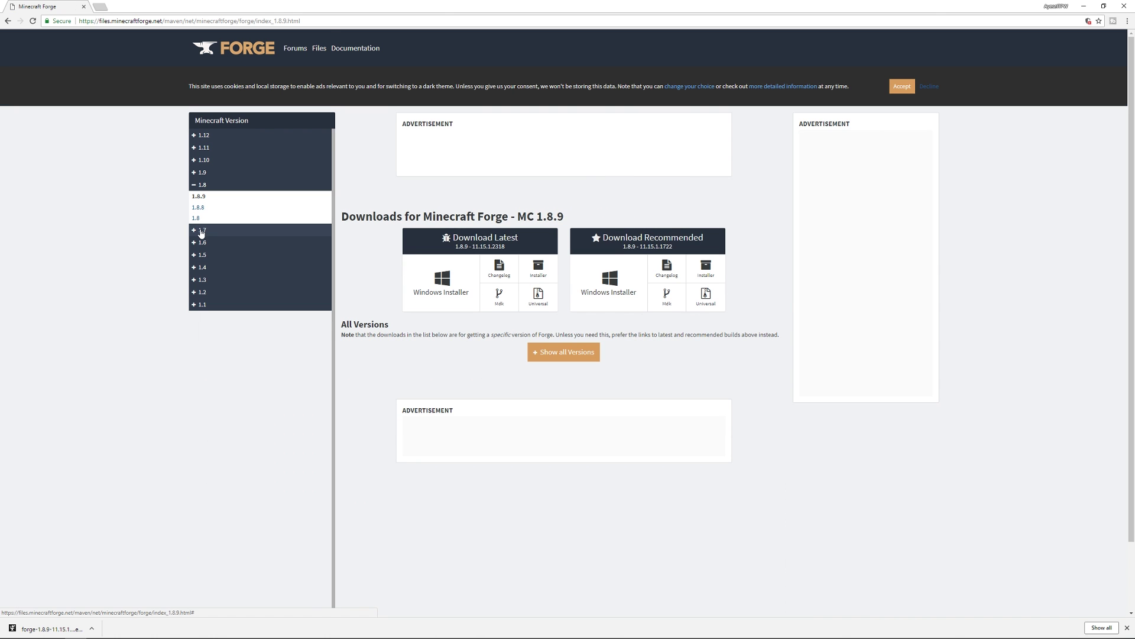
click(610, 284)
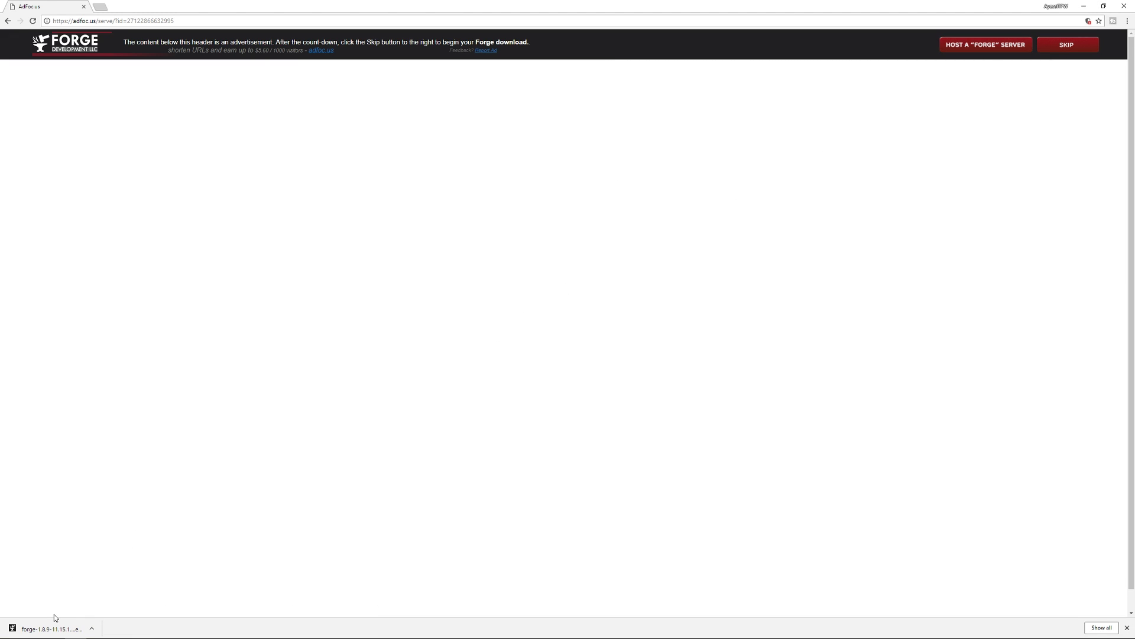
Step: Place the downloaded Forge 1.8.9 installer on the desktop and minimize the browser window
click(1104, 6)
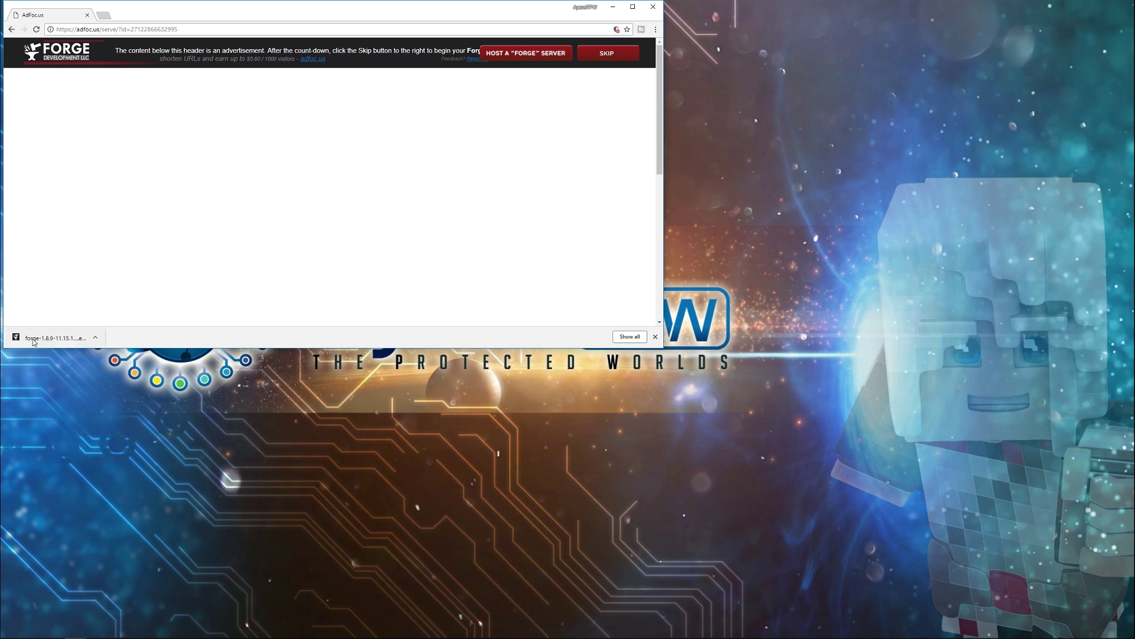
drag(42, 340, 796, 150)
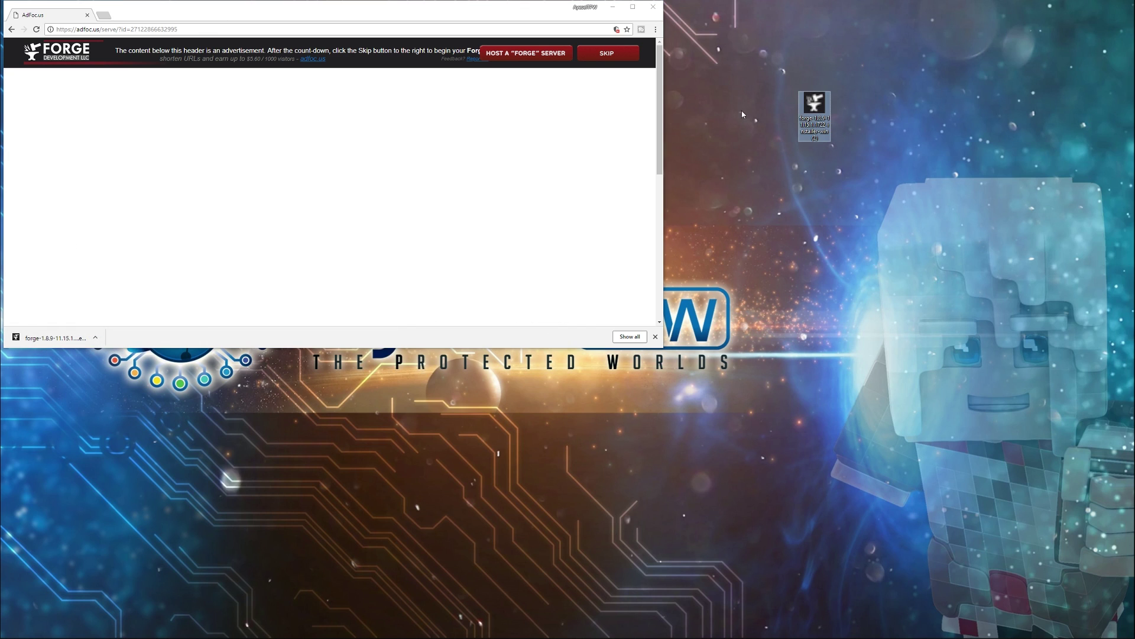
click(614, 8)
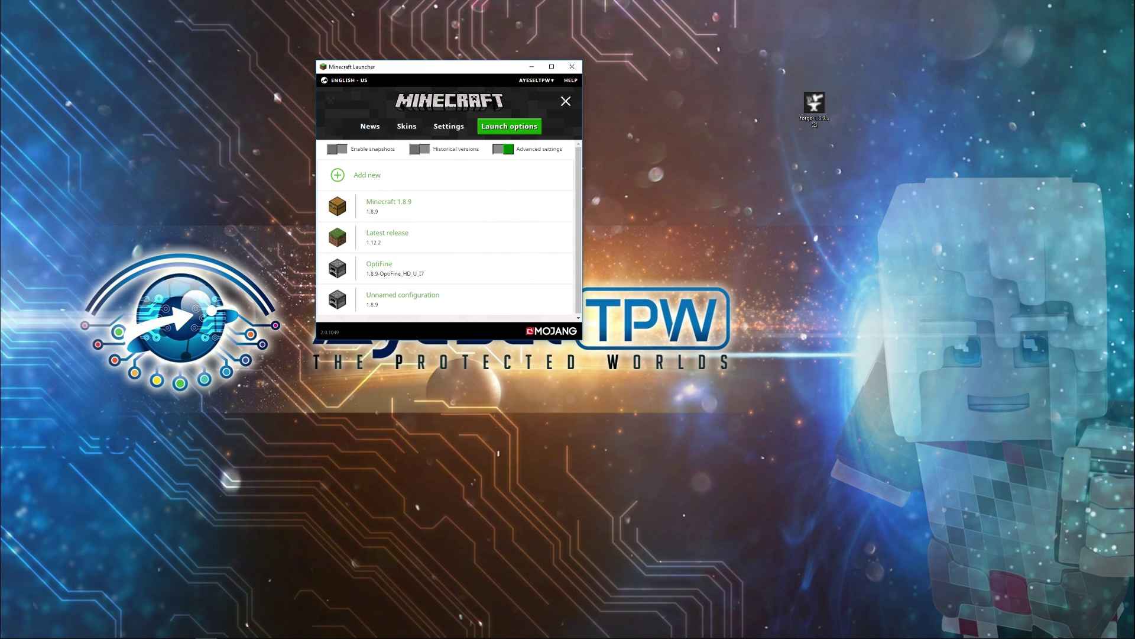
Step: In File Explorer, go to %appdata% and open the .minecraft folder
key(super+e)
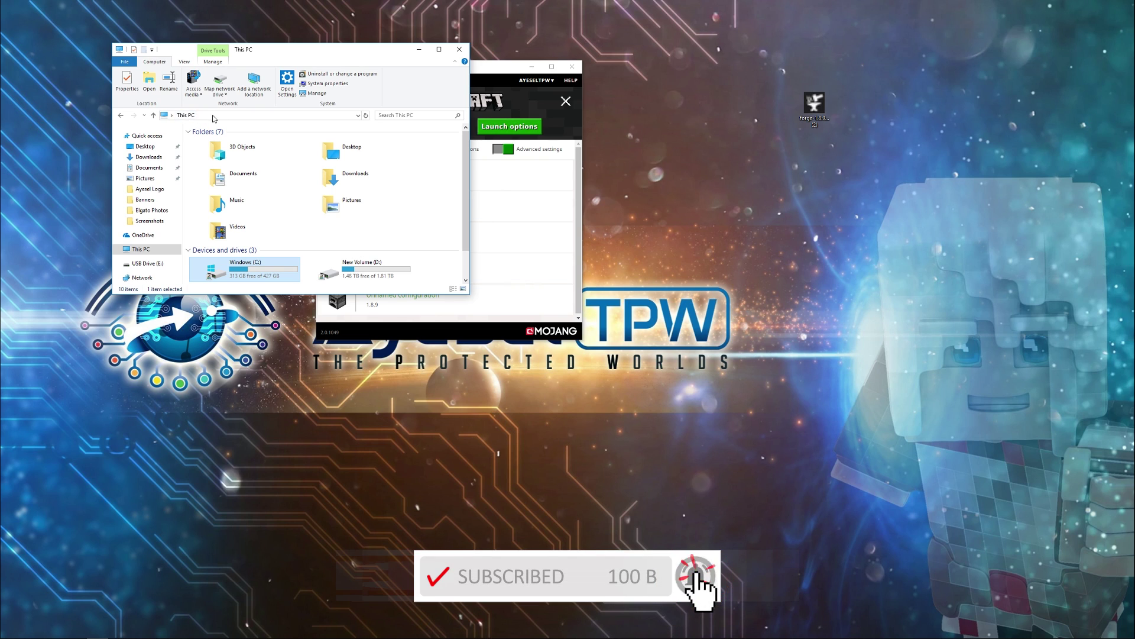
click(213, 115)
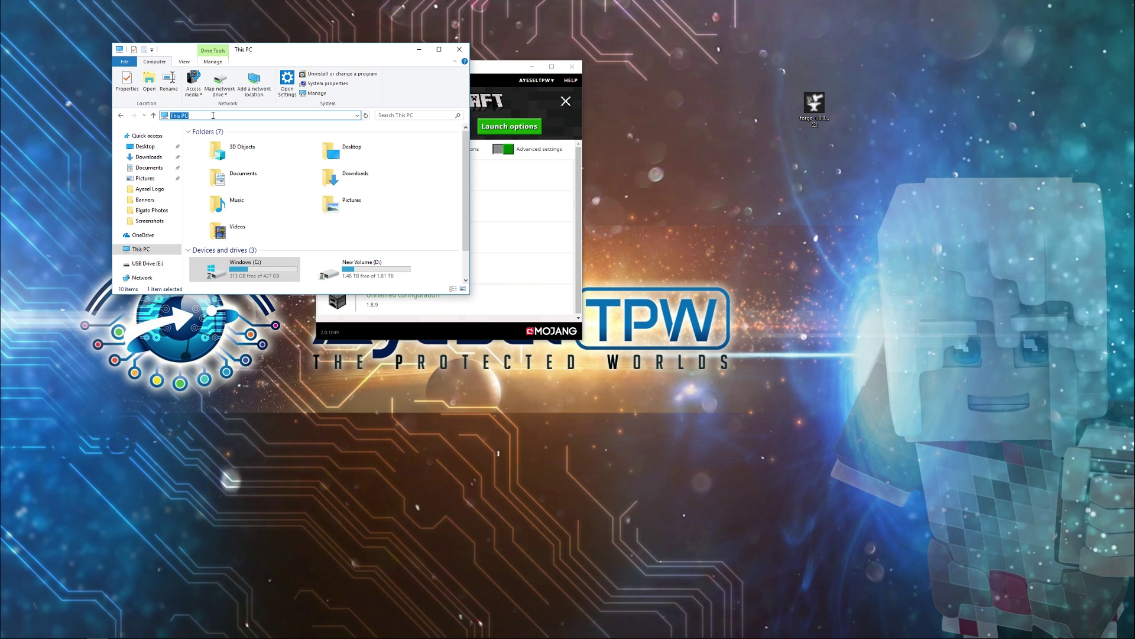
text(%appdata%)
key(Return)
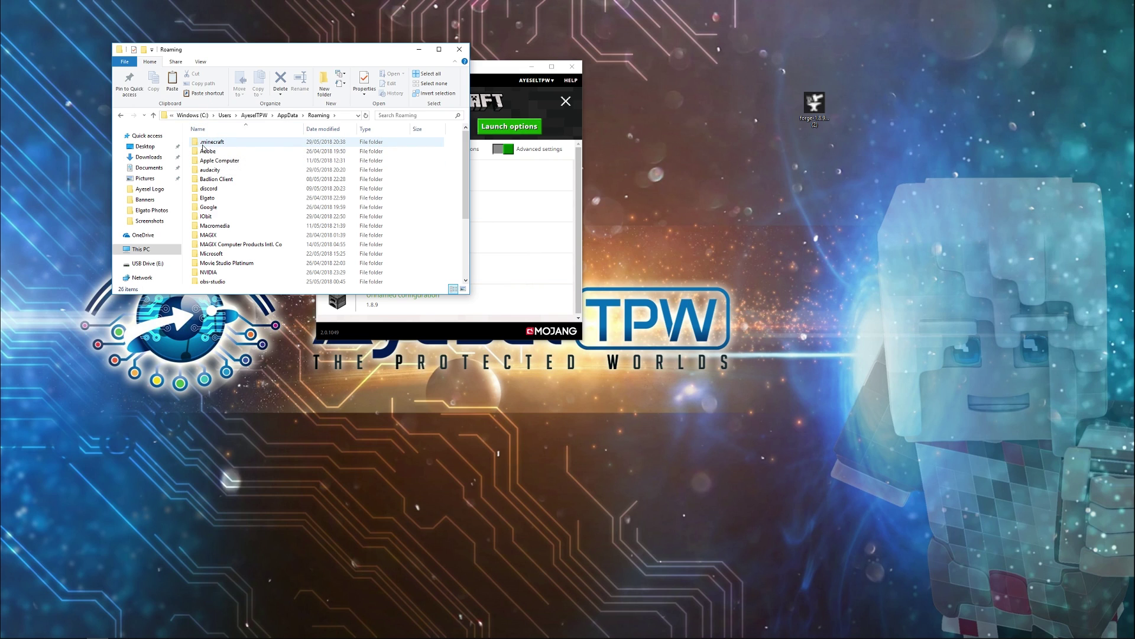
double_click(213, 142)
Step: Try to create a folder named "mods" inside .minecraft, declining the merge, and delete the leftover new folder
scroll(208, 155, down, 2)
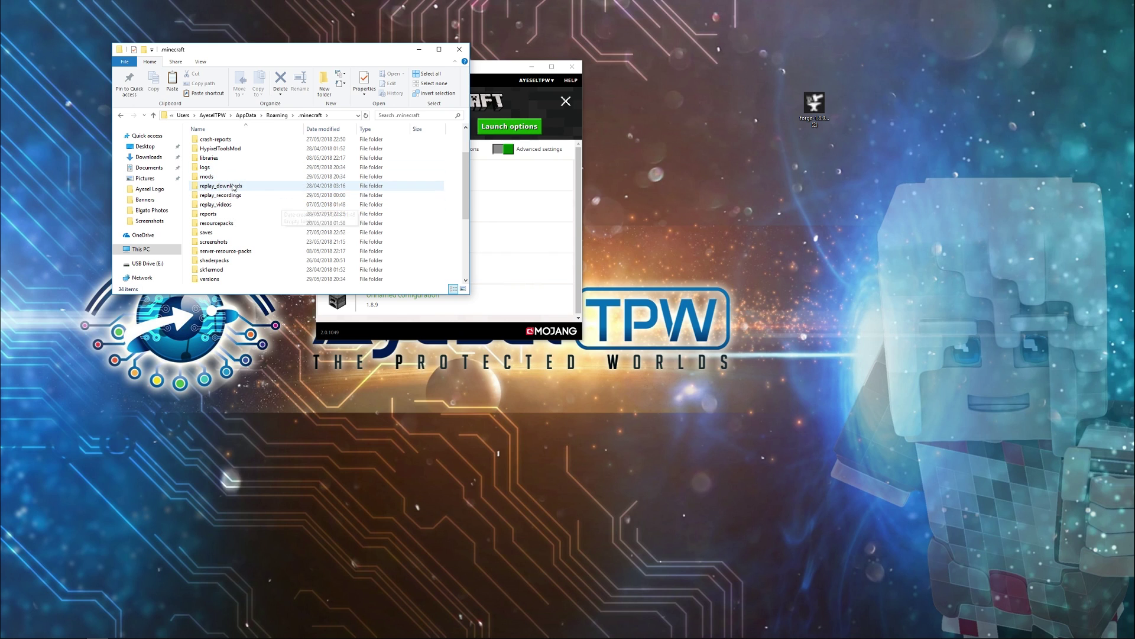
right_click(254, 163)
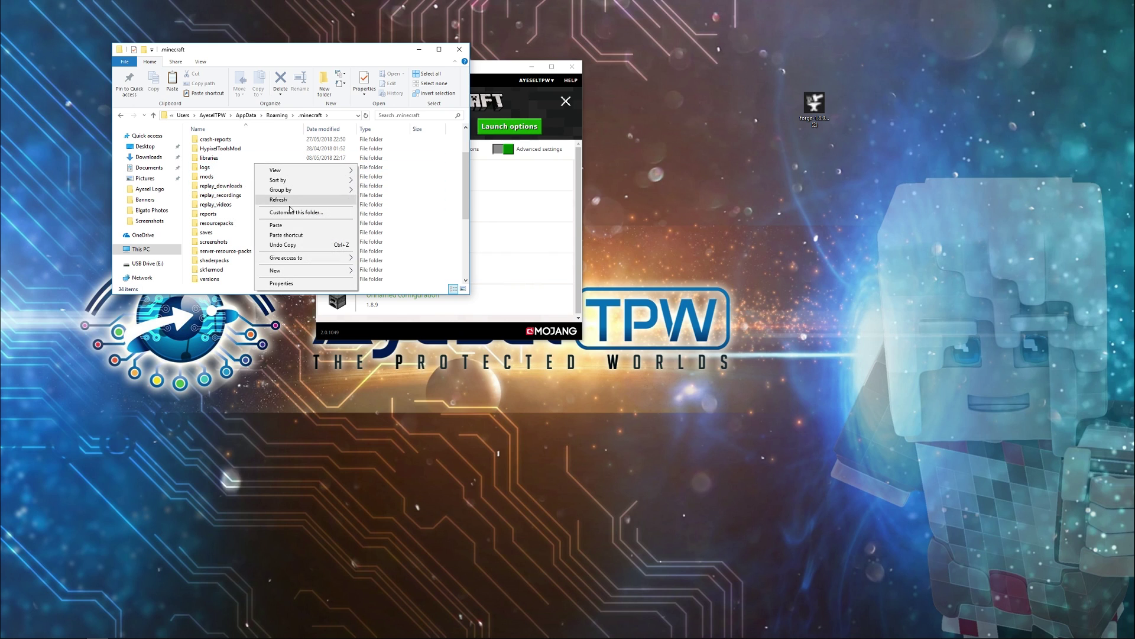
mouse_move(300, 271)
click(378, 270)
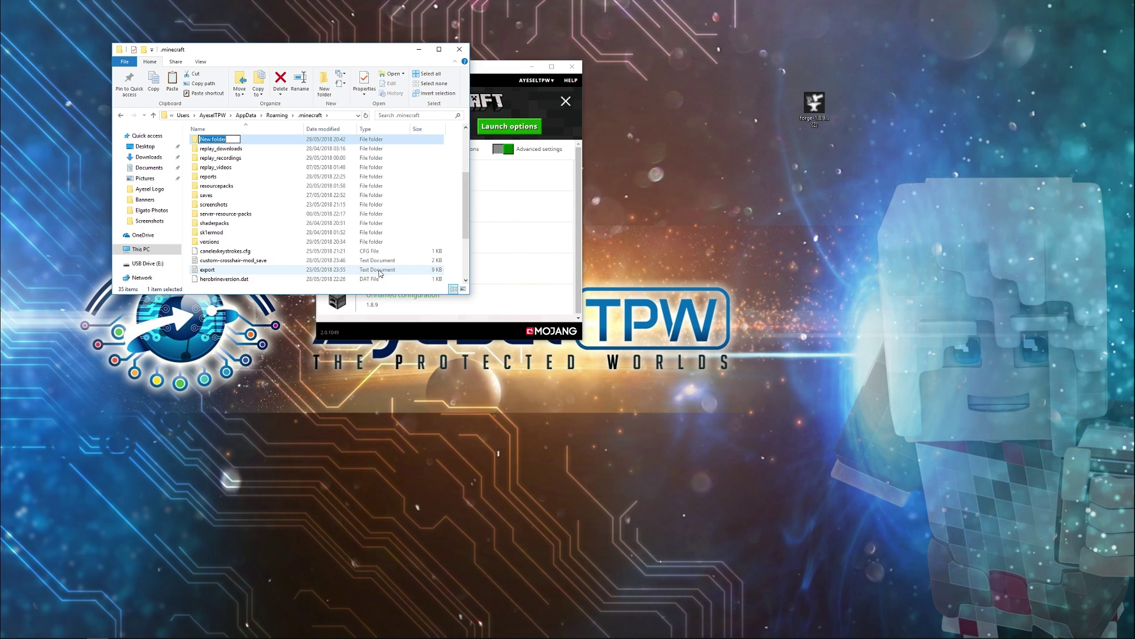
text(mods)
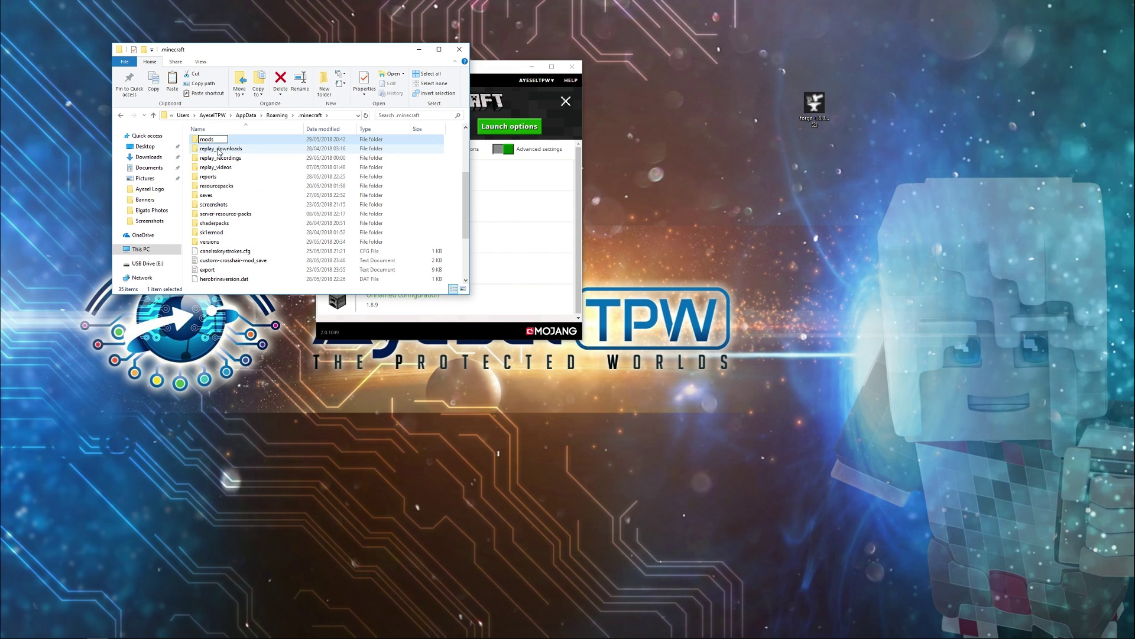
key(Return)
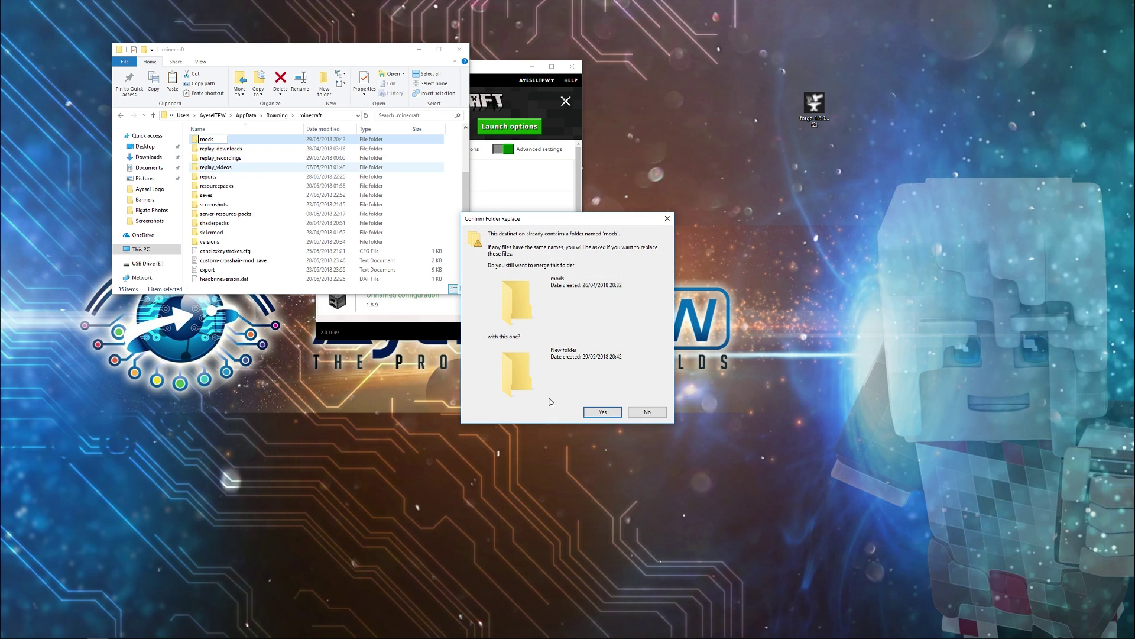
click(642, 412)
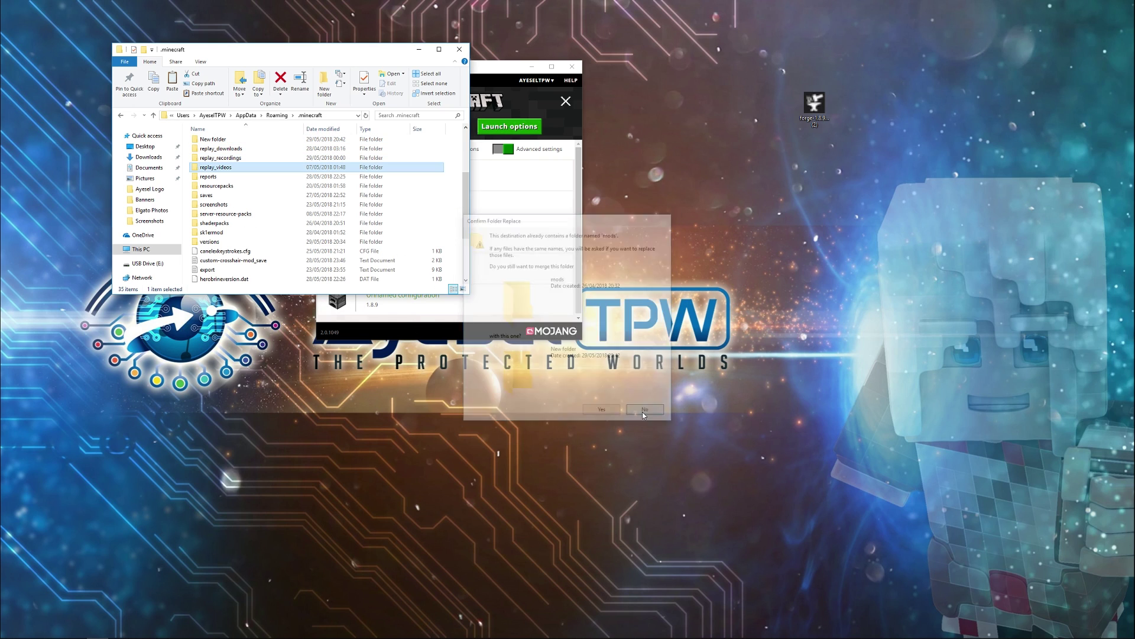
click(228, 141)
key(Delete)
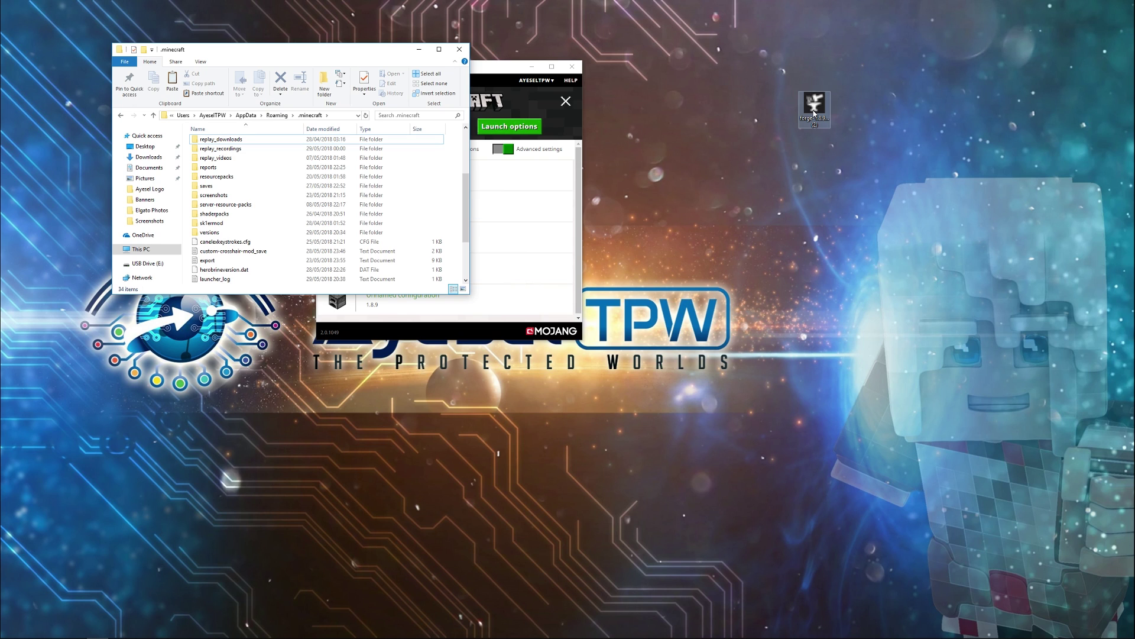
Step: Run the Forge 1.8.9 installer from the desktop with Install client selected, and check the versions folder inside .minecraft
double_click(814, 110)
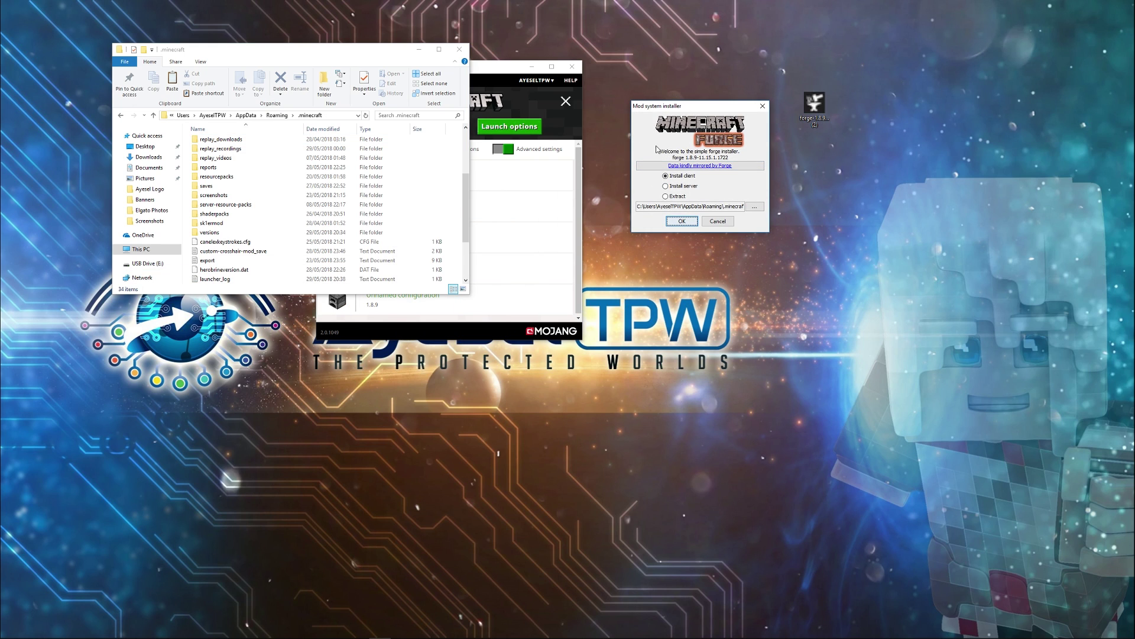
click(677, 186)
click(677, 195)
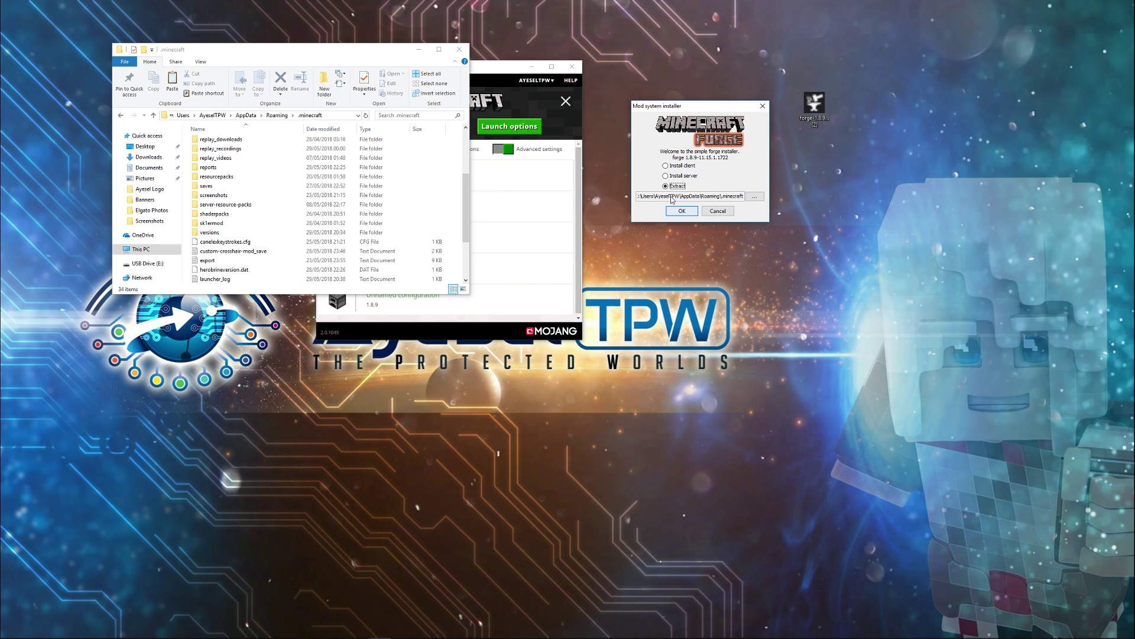
click(666, 166)
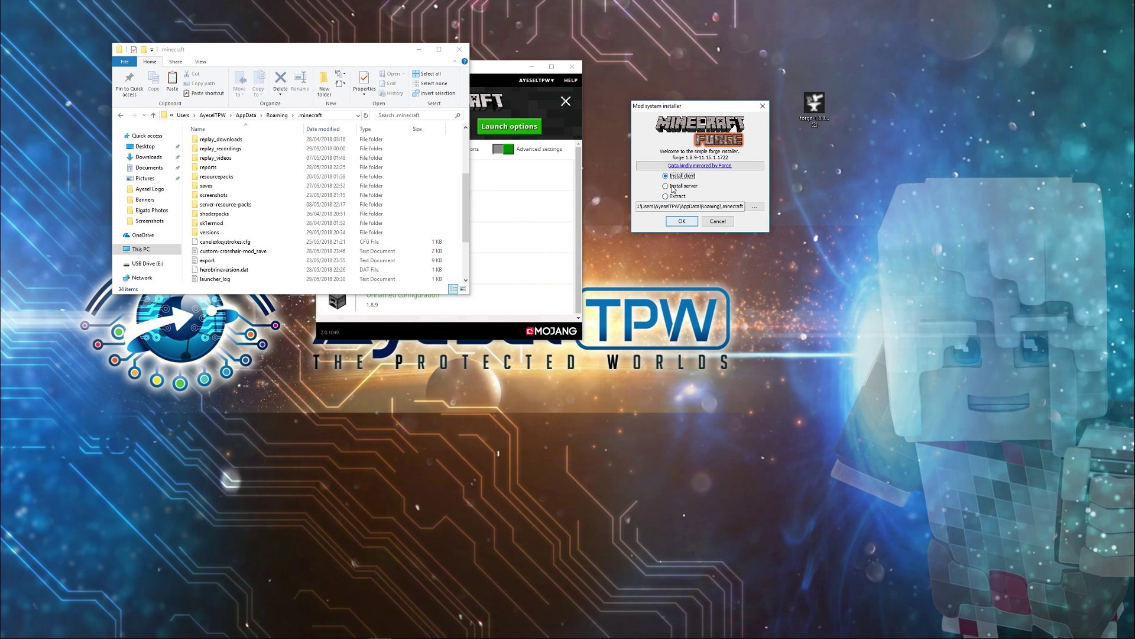
click(682, 221)
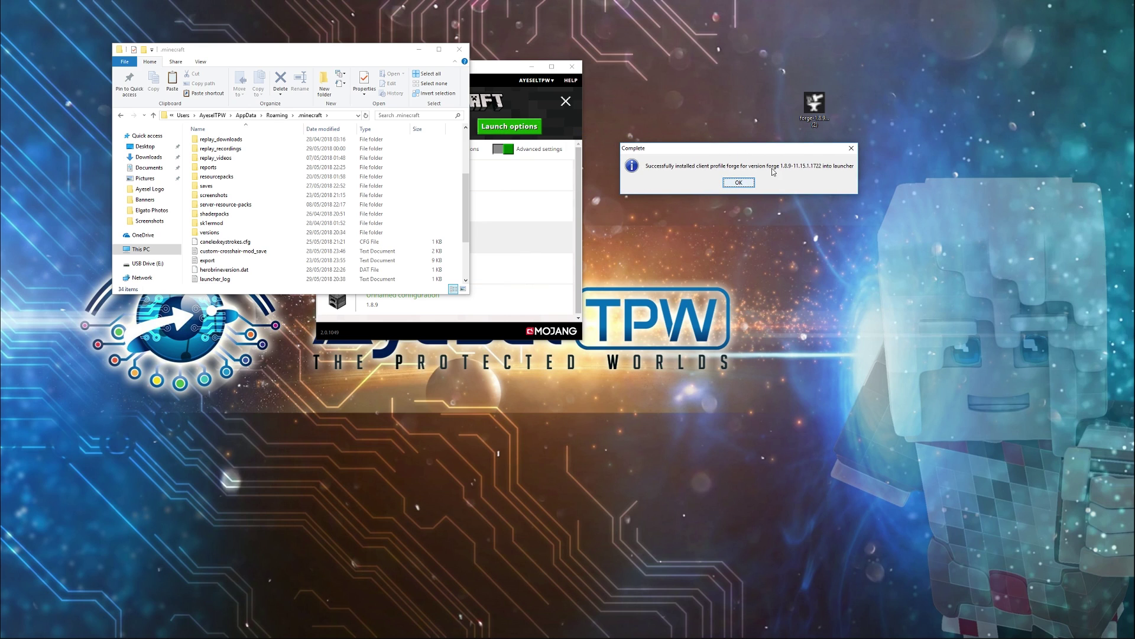
click(739, 183)
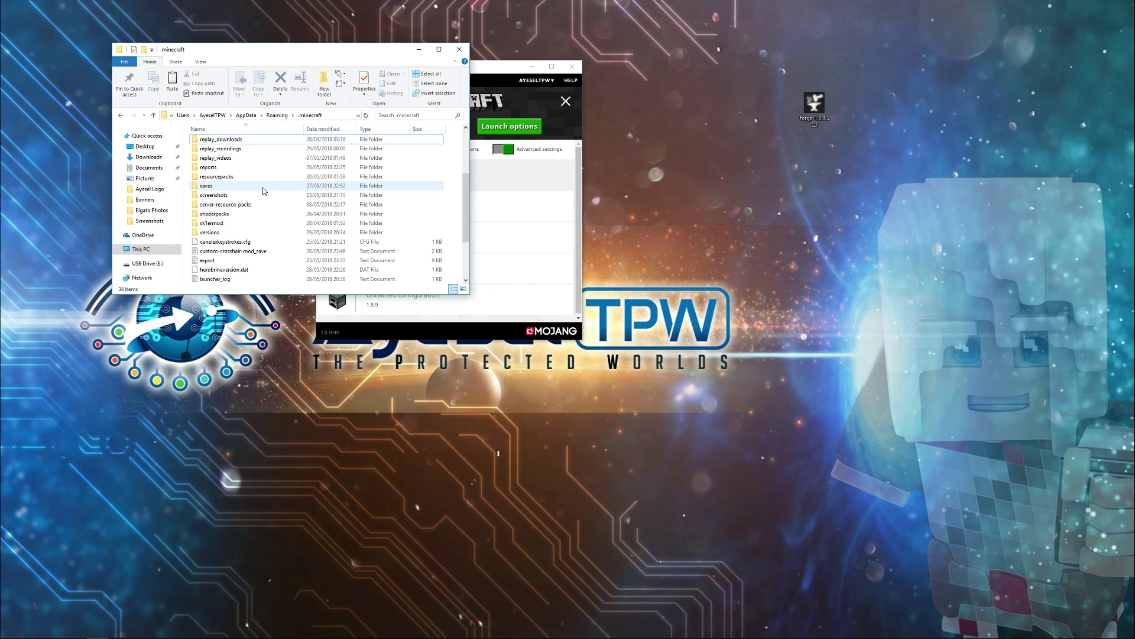
double_click(217, 234)
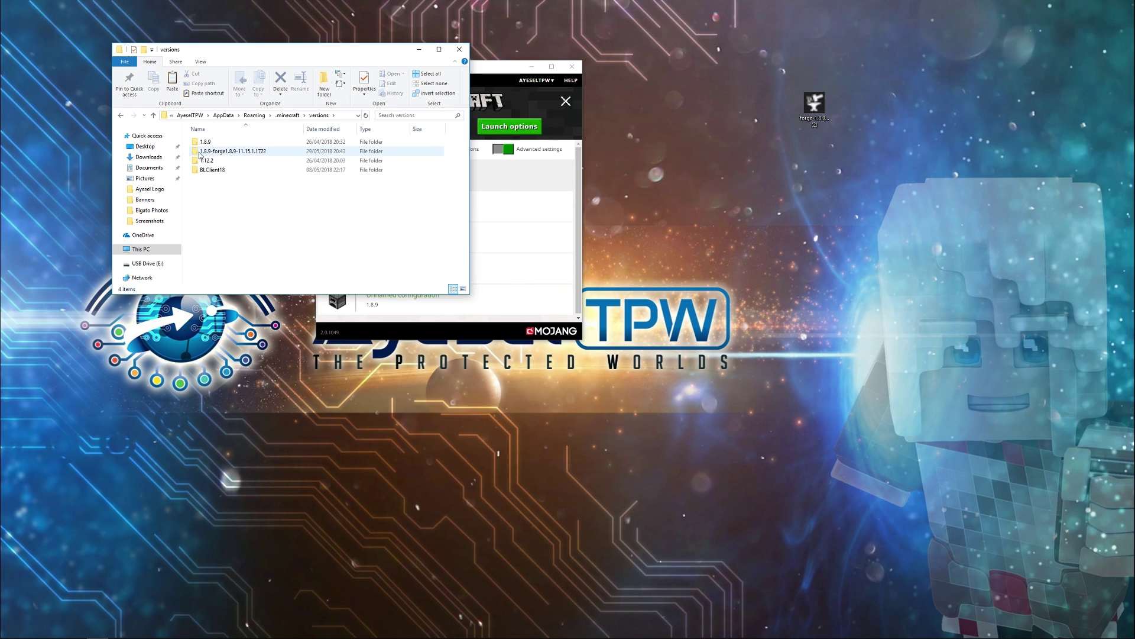
click(120, 116)
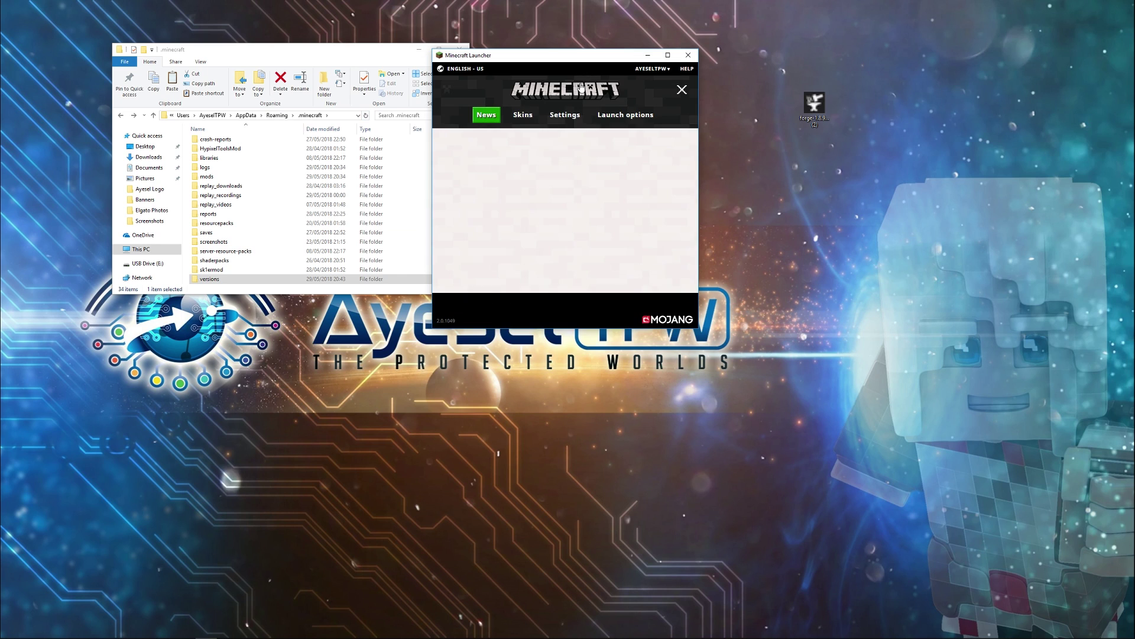
Step: In the Minecraft Launcher, add a new launch configuration using version release 1.8.9-forge1.8.9-11.15.1.1722
click(621, 116)
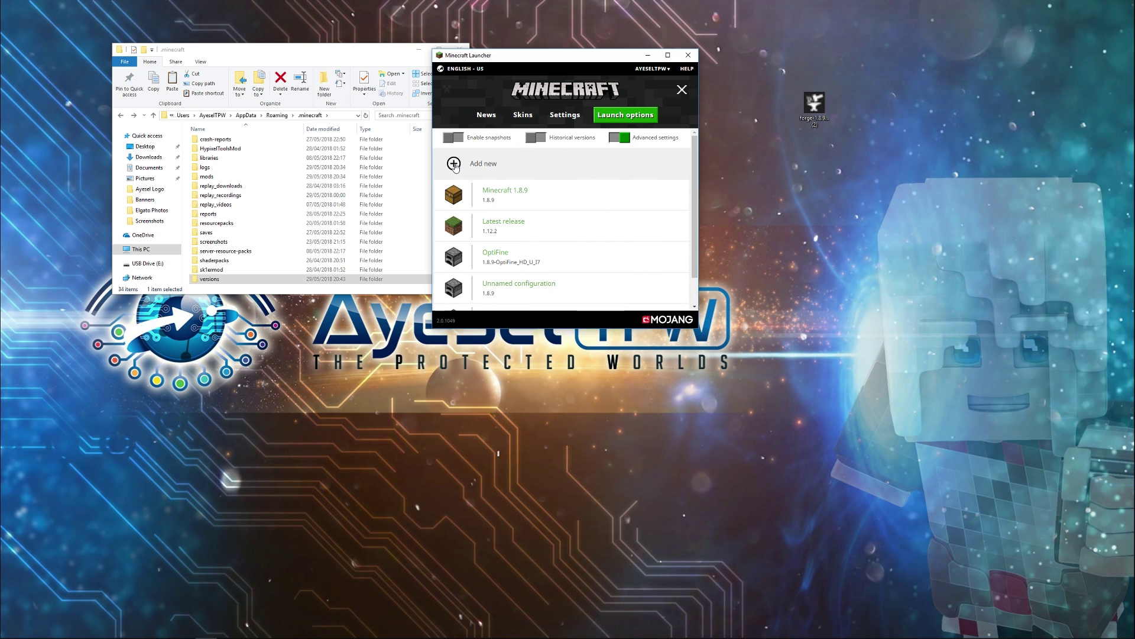
click(455, 165)
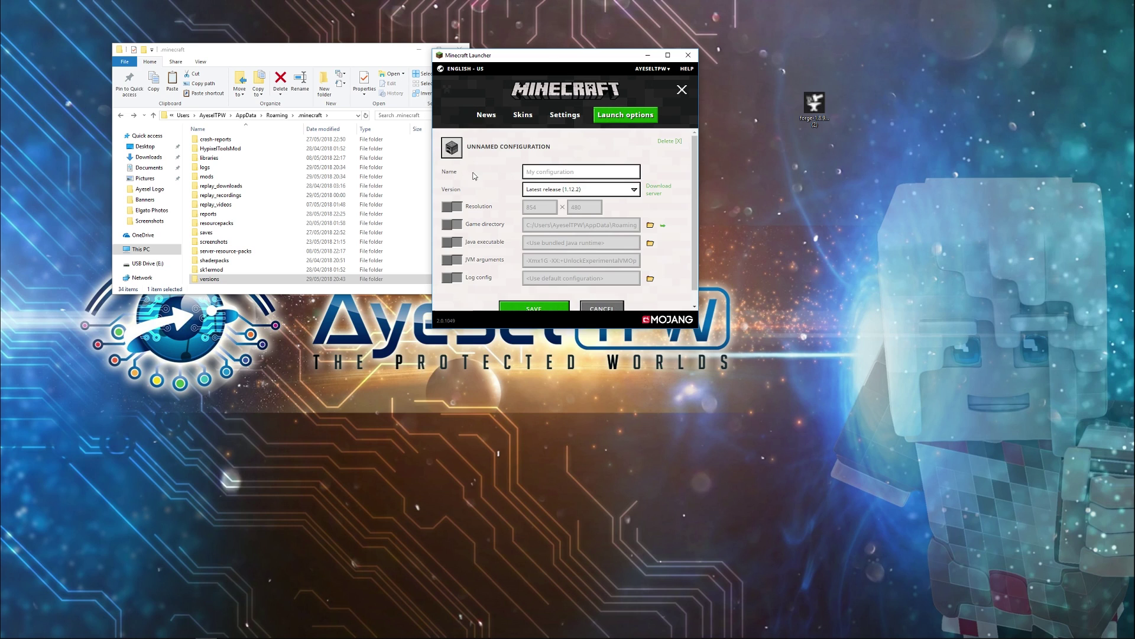
click(595, 192)
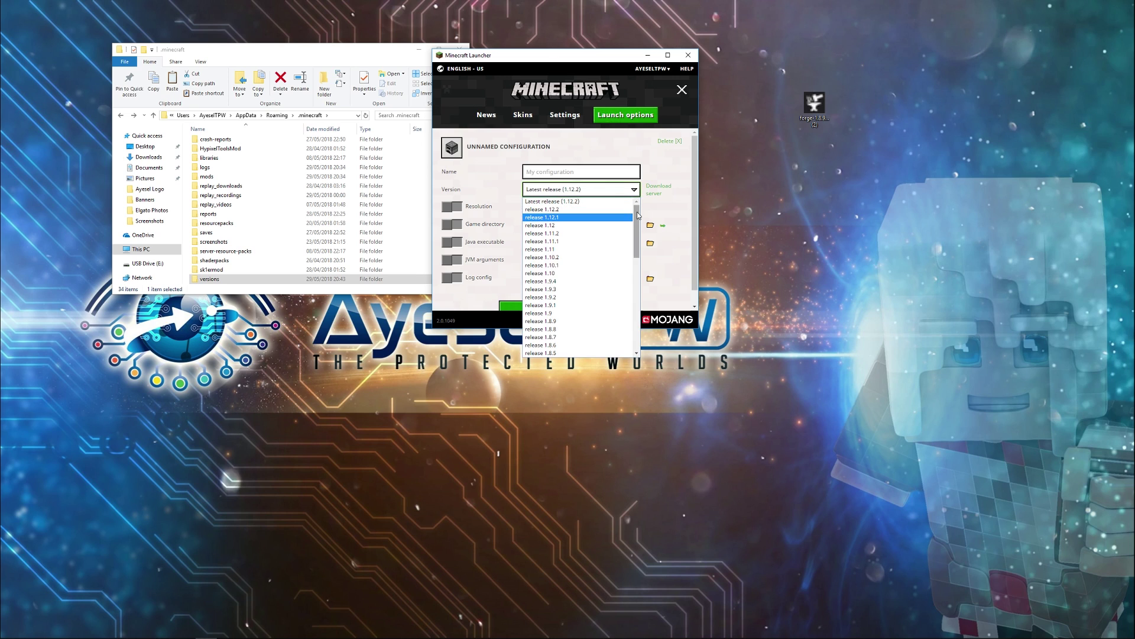
drag(638, 216, 636, 322)
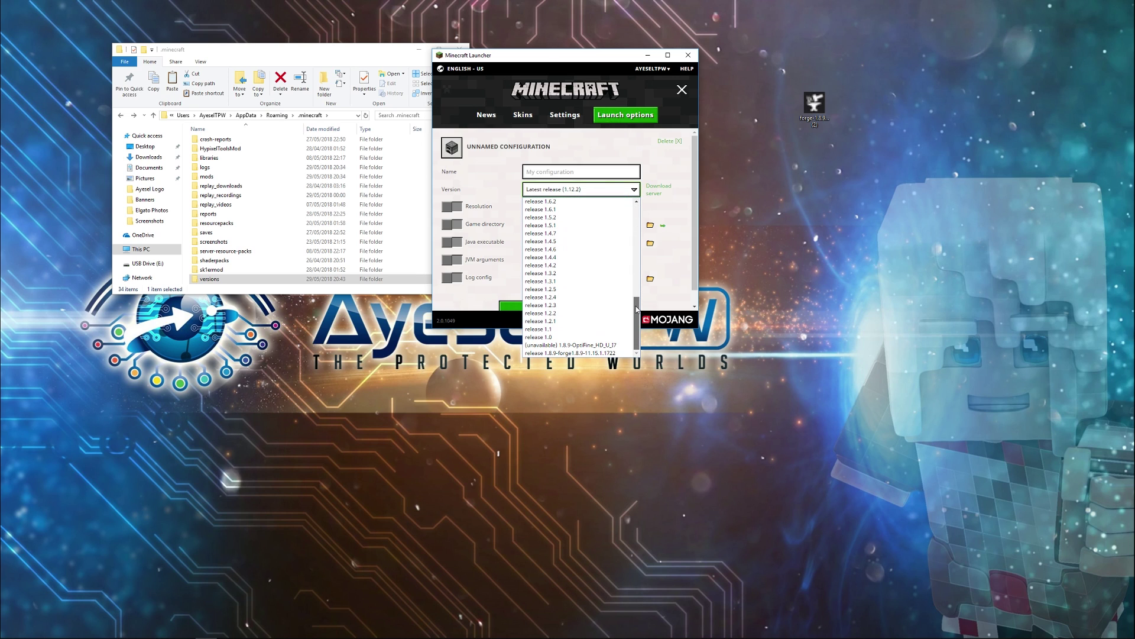
click(569, 353)
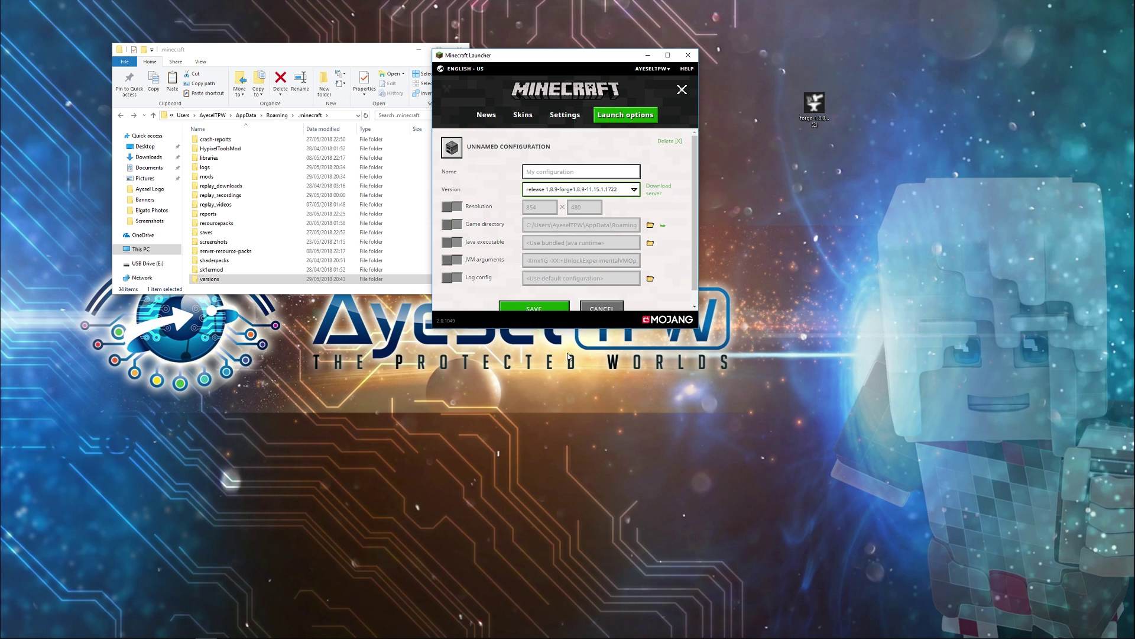
Step: Enable a custom resolution of 2560 × 1440 and the JVM arguments for the new configuration, and save it
click(448, 208)
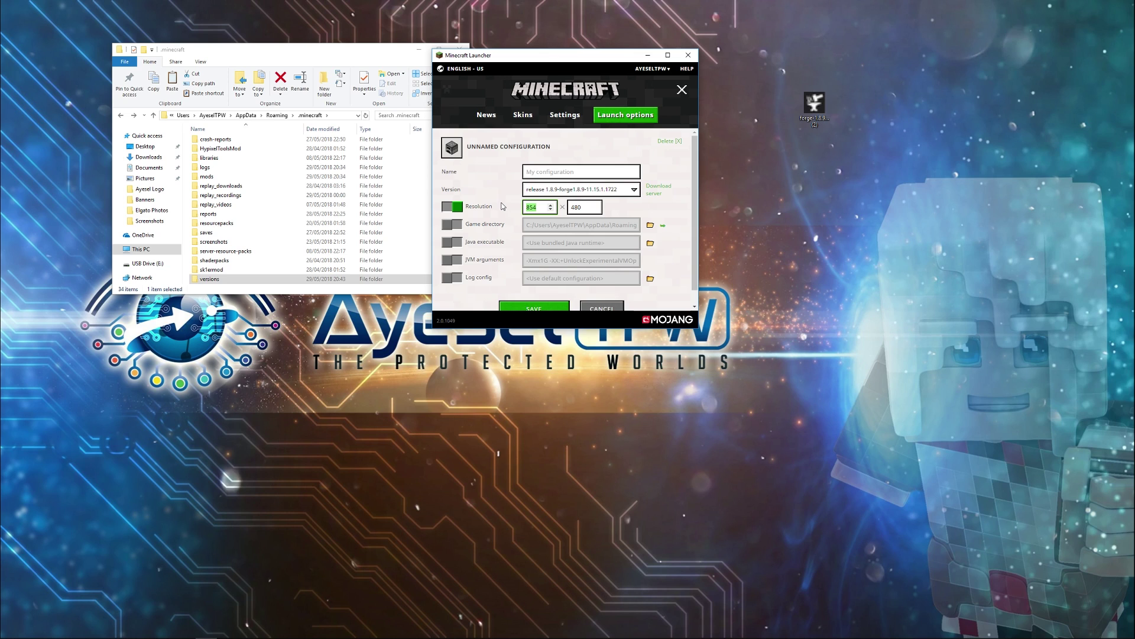
text(1920)
key(Tab)
text(1)
key(shift+Tab)
text(2560)
key(Tab)
text(1)
click(449, 259)
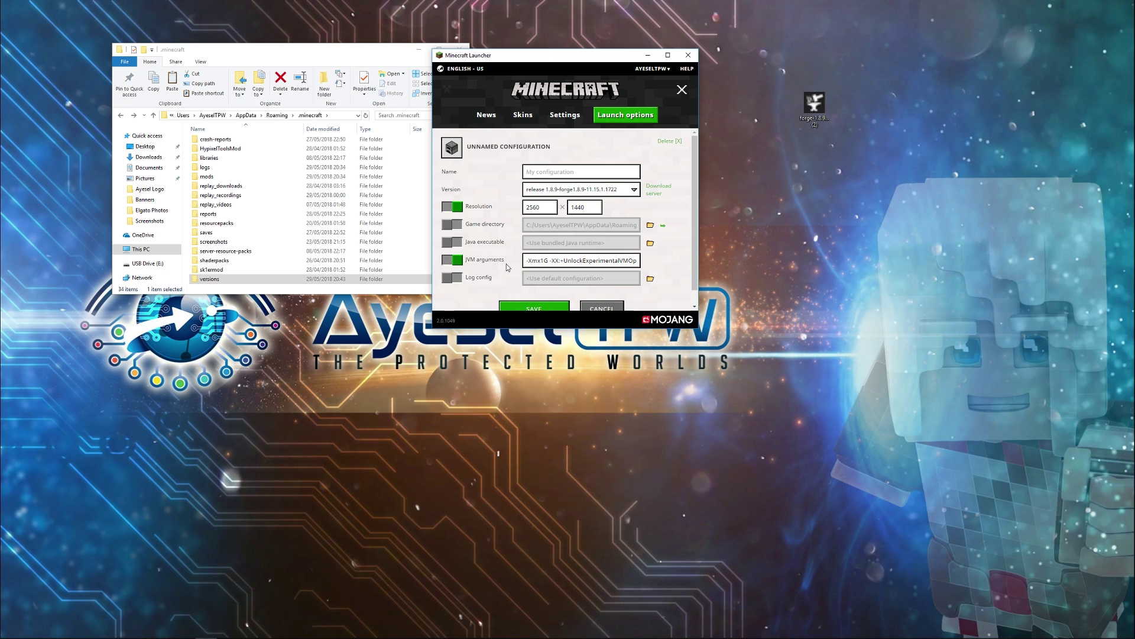
click(543, 259)
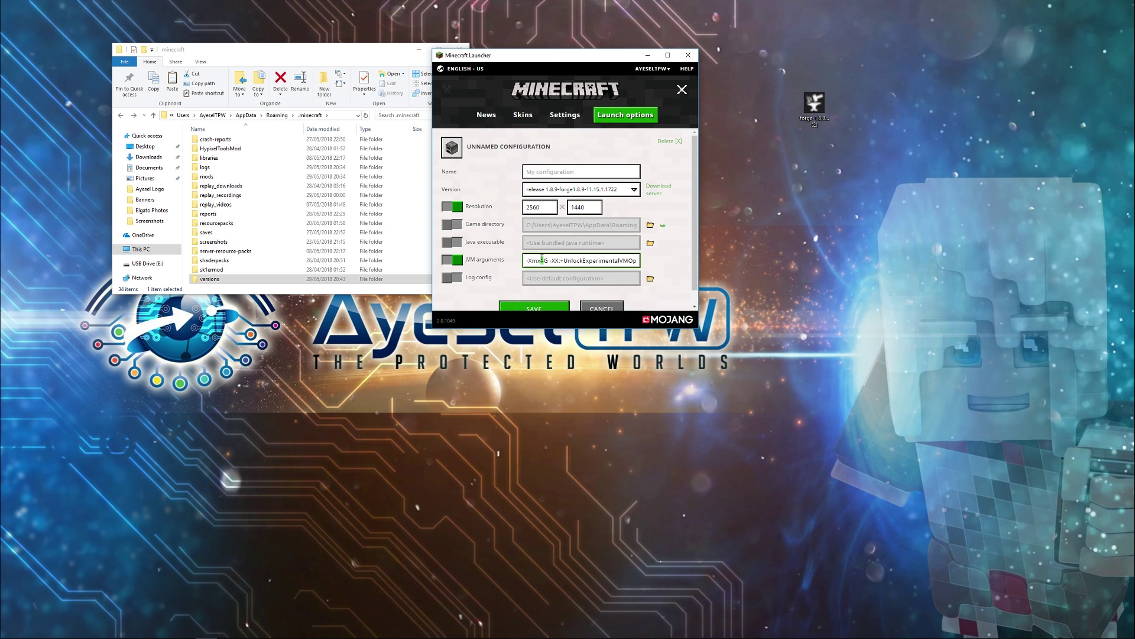
click(538, 308)
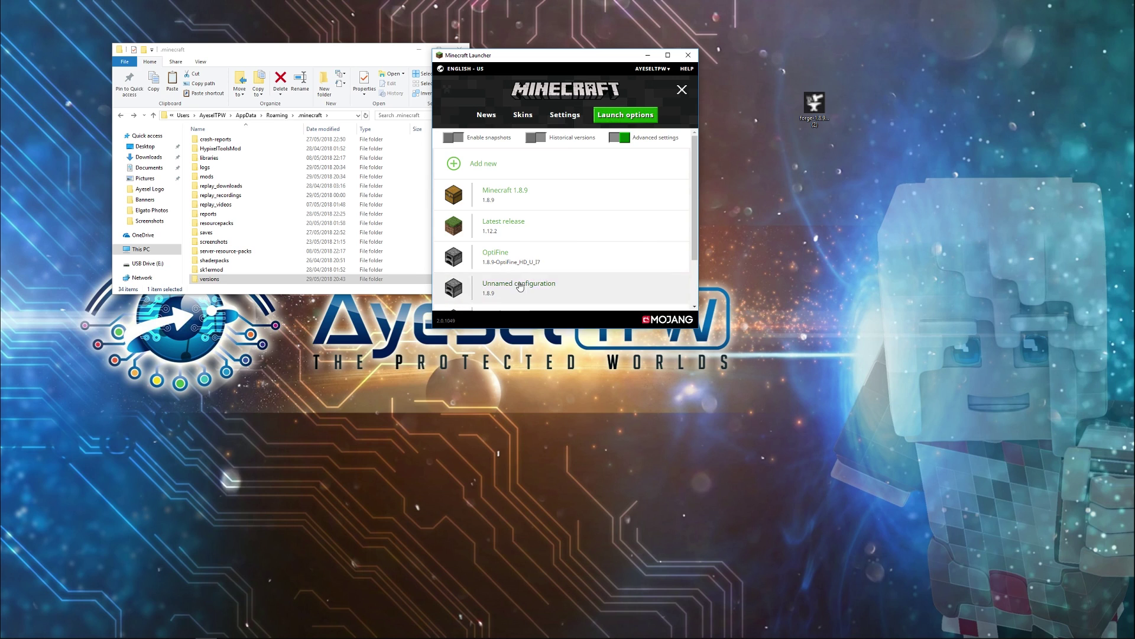
Step: Launch Minecraft with the unnamed configuration that uses 1.8.9-forge1.8.9-11.15.1.1722
click(487, 116)
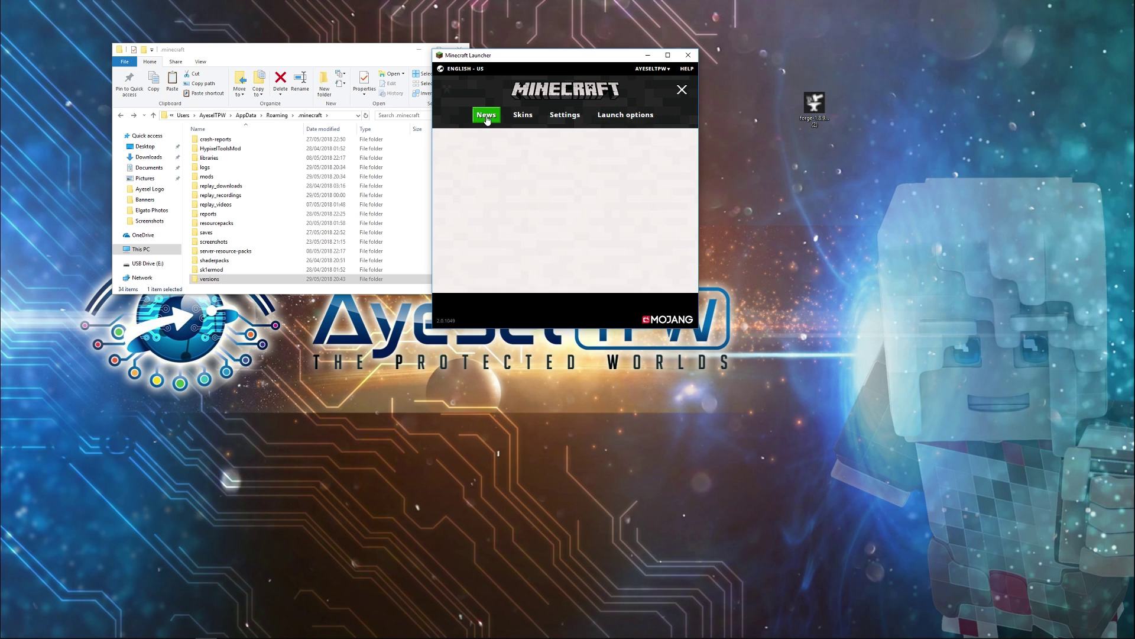
click(622, 303)
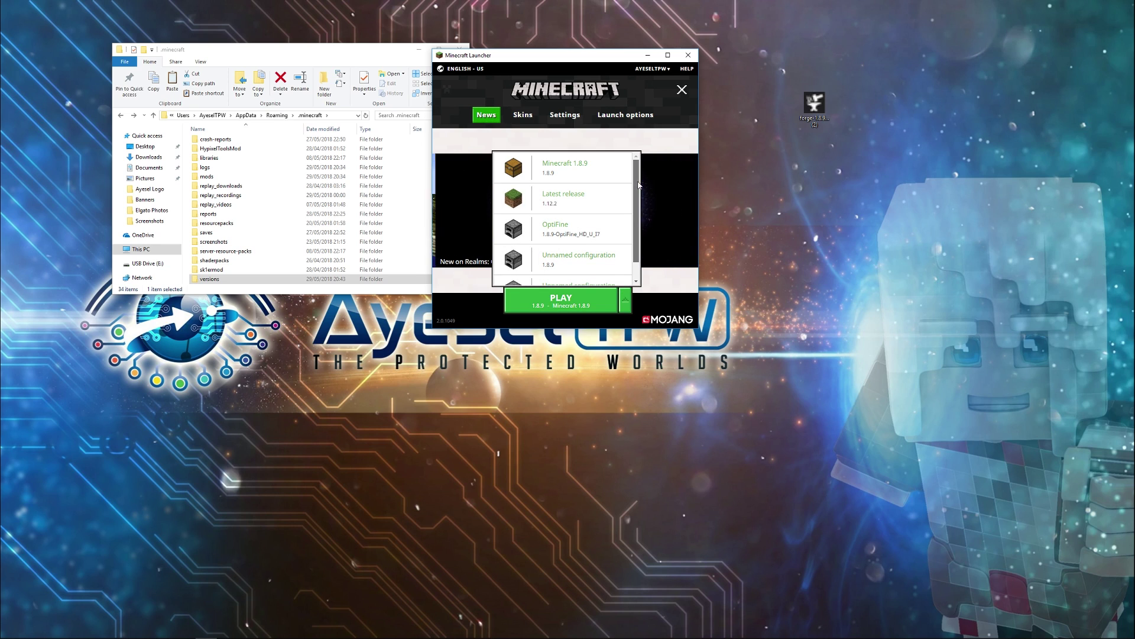
drag(638, 185, 636, 213)
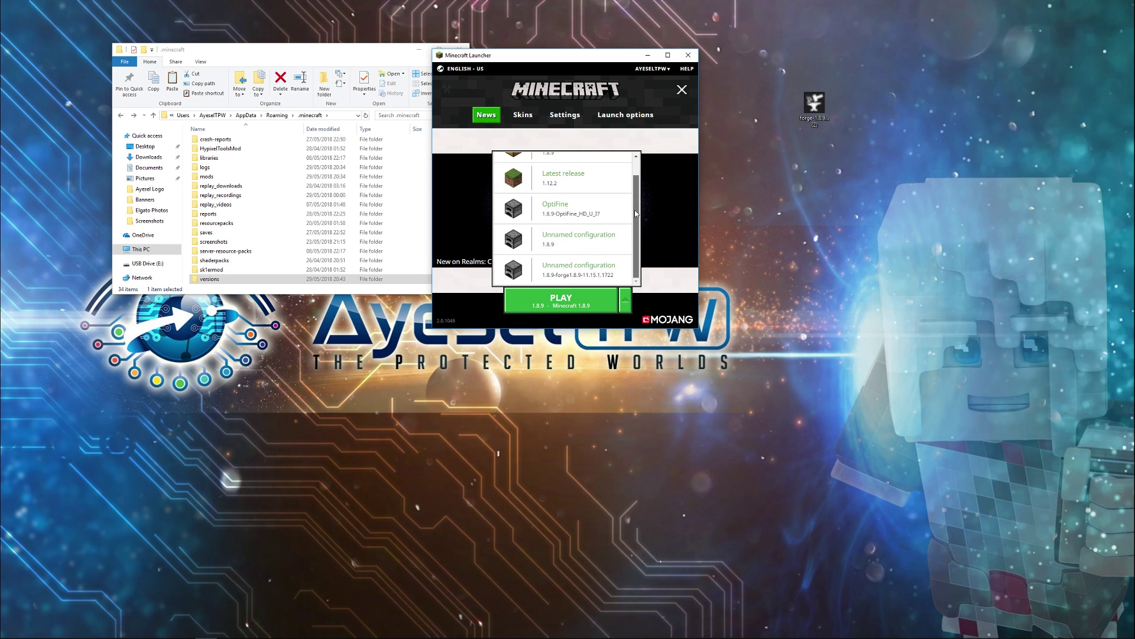
click(561, 272)
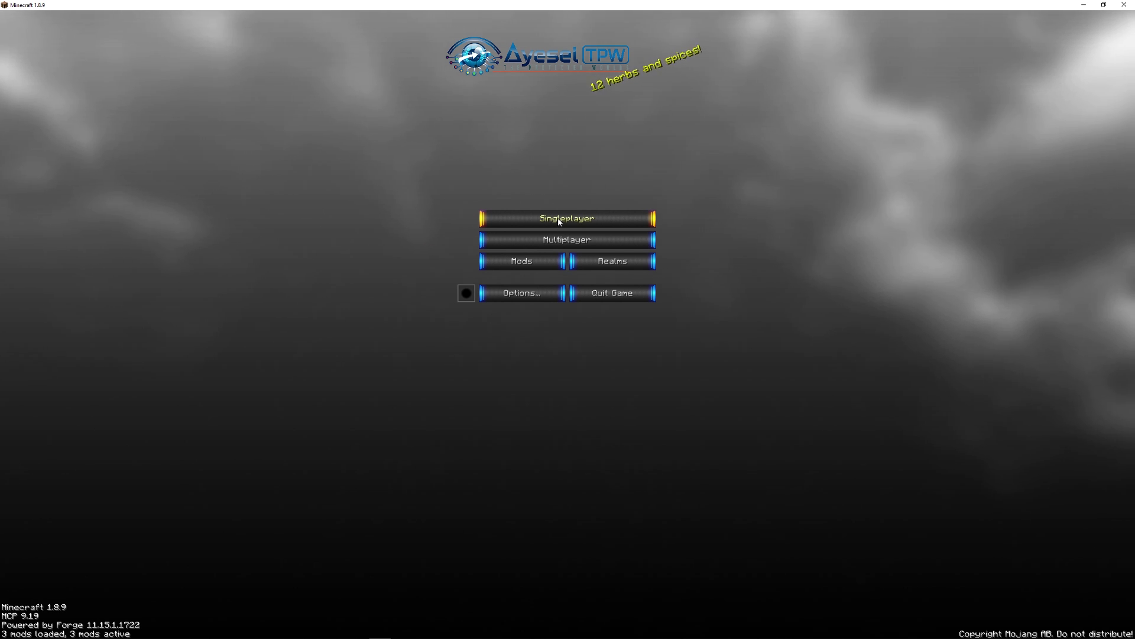
Step: Open the singleplayer world named Tutorial
click(558, 220)
click(493, 58)
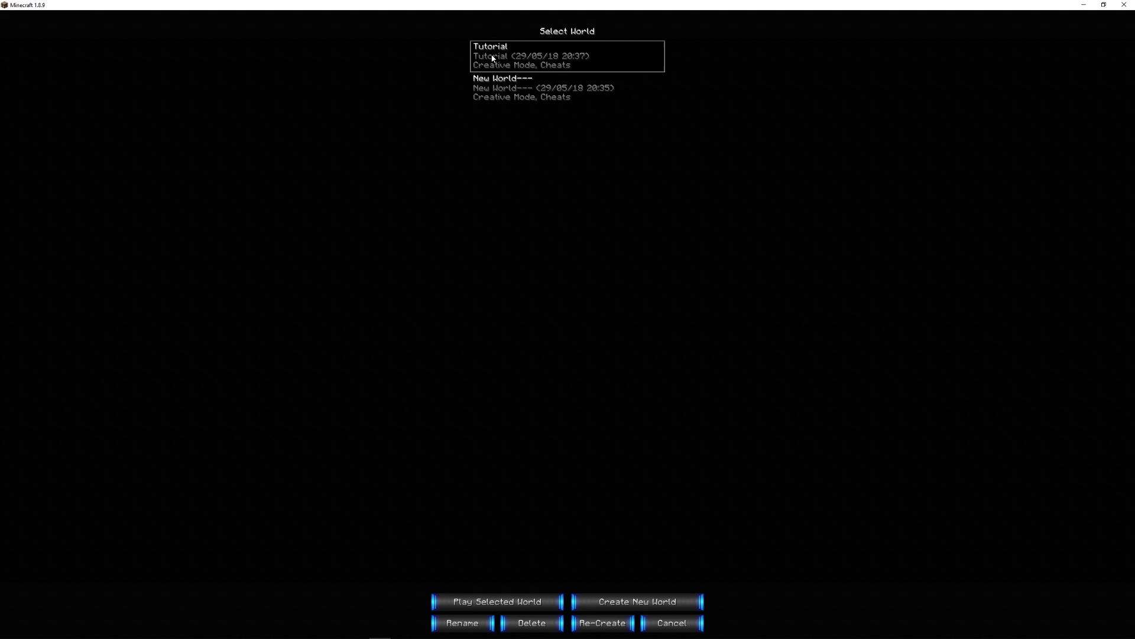
click(501, 602)
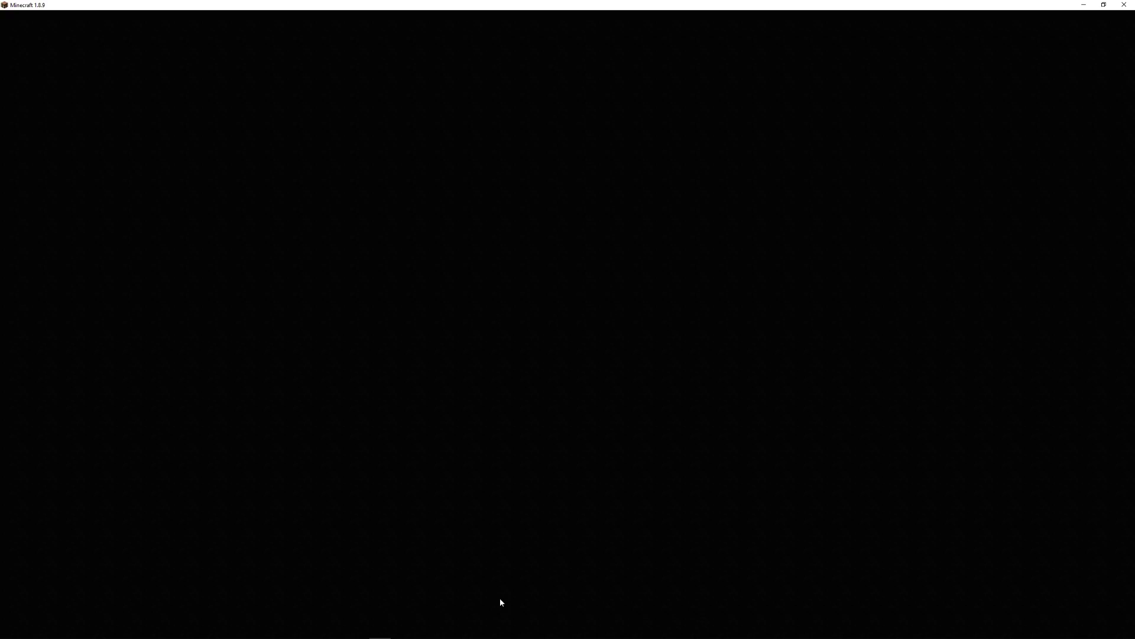
key(w)
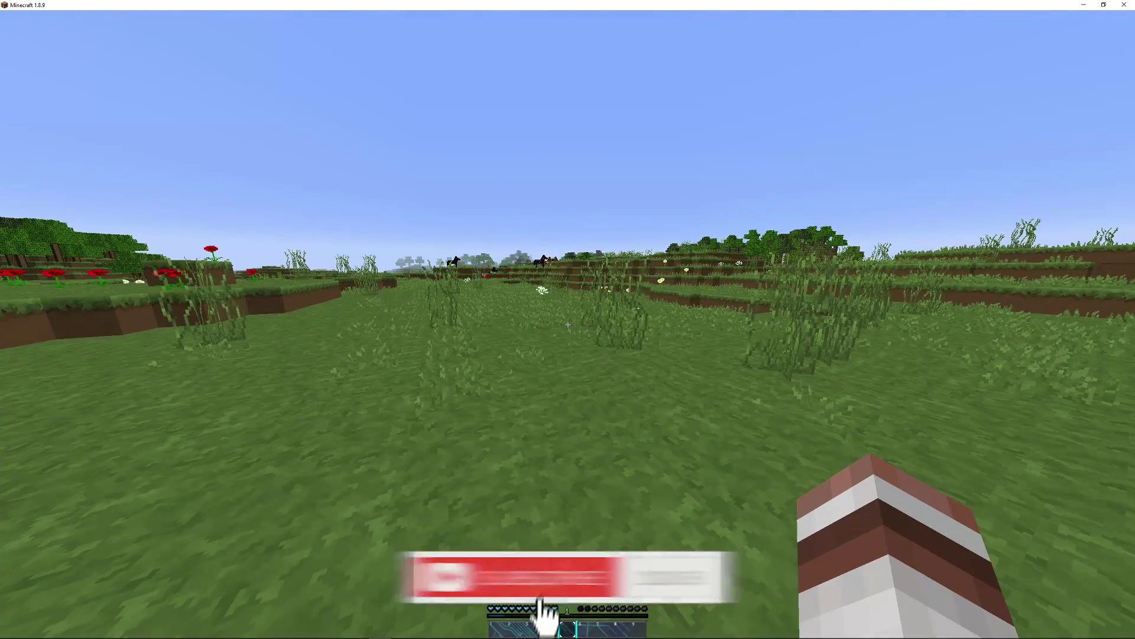
Step: Pause the game, view the list of loaded mods in the mod options, and return to the world
key(Escape)
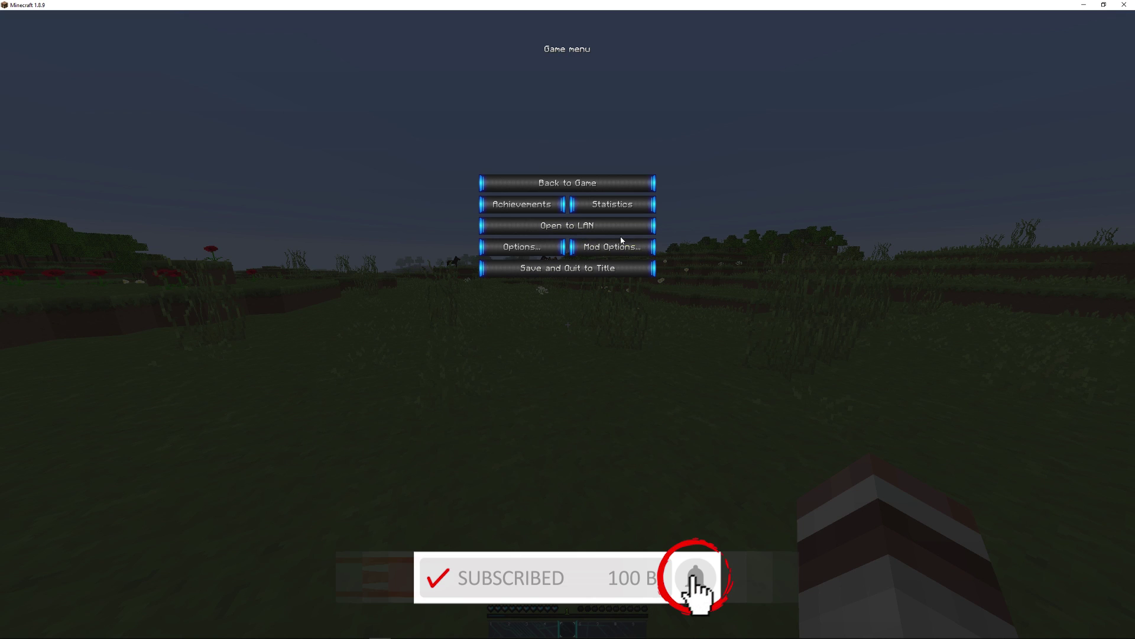
click(604, 249)
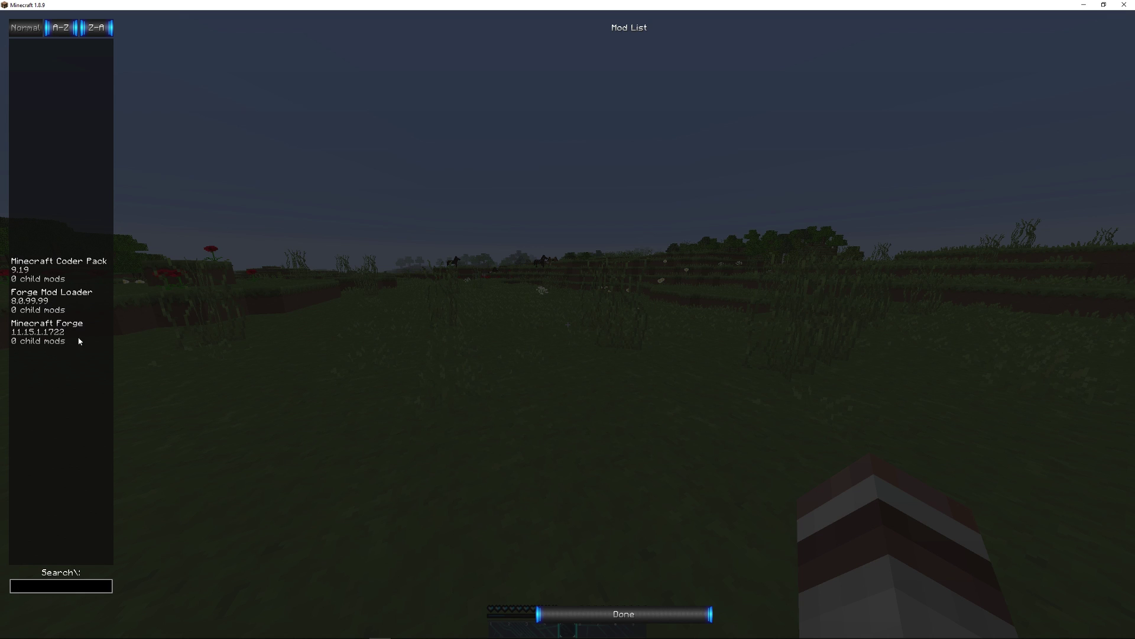
click(629, 614)
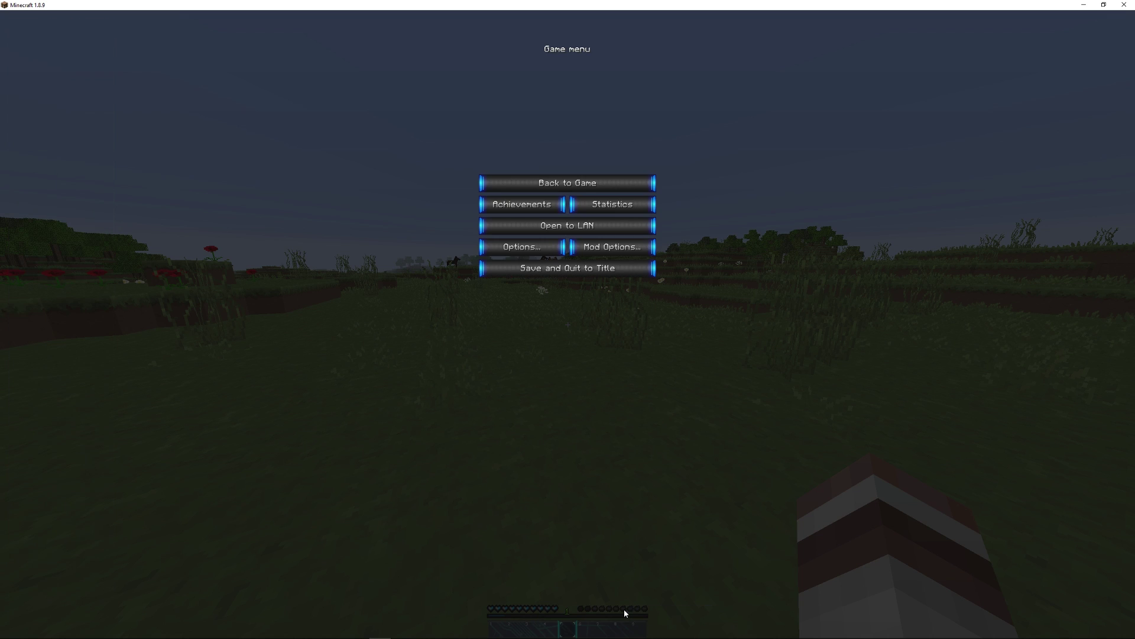
click(568, 183)
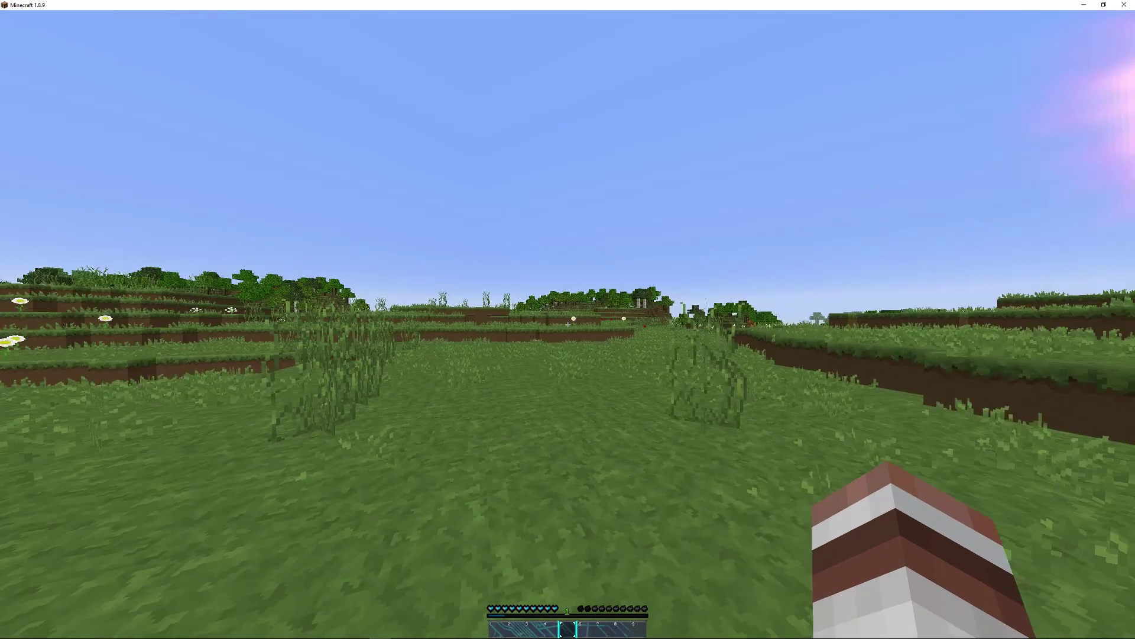
Step: Save the Tutorial world and quit to the title screen
click(568, 324)
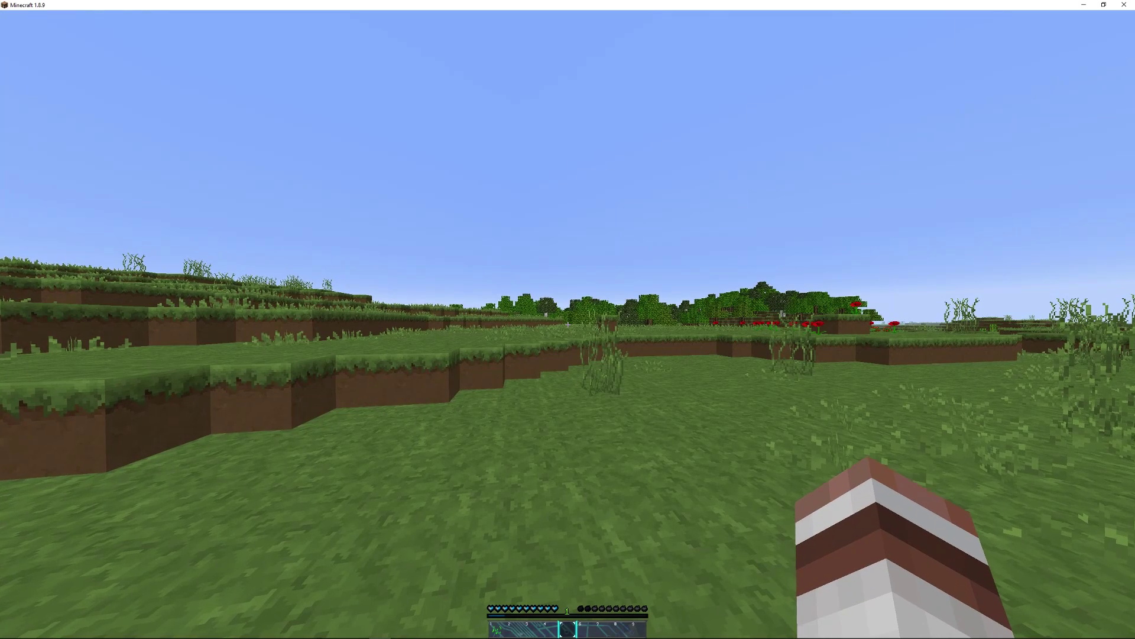
key(Escape)
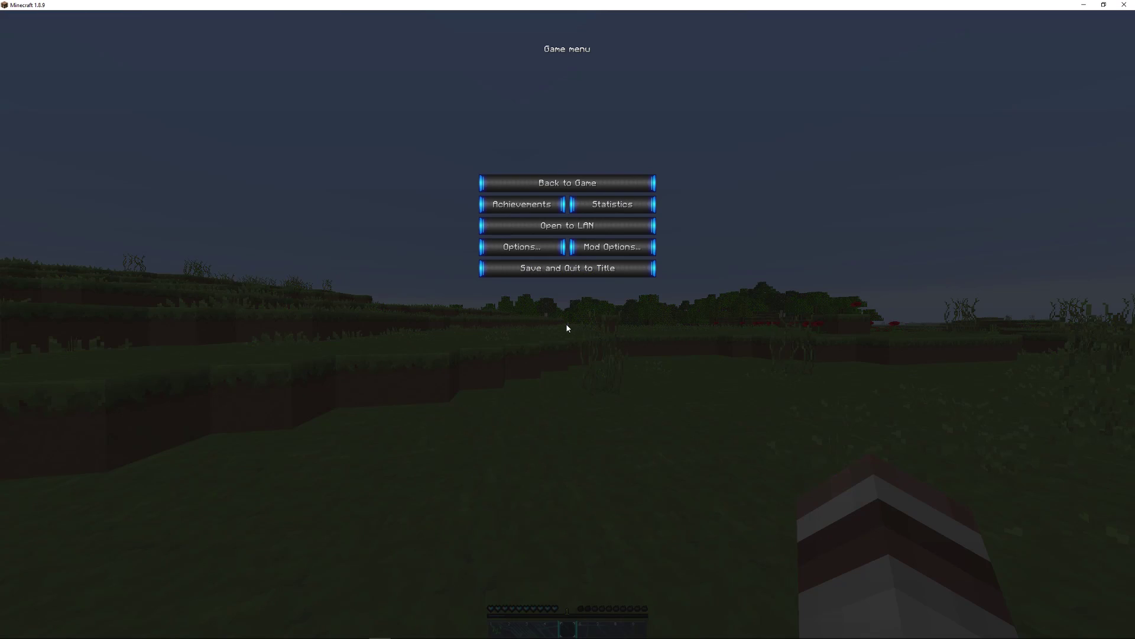
click(559, 269)
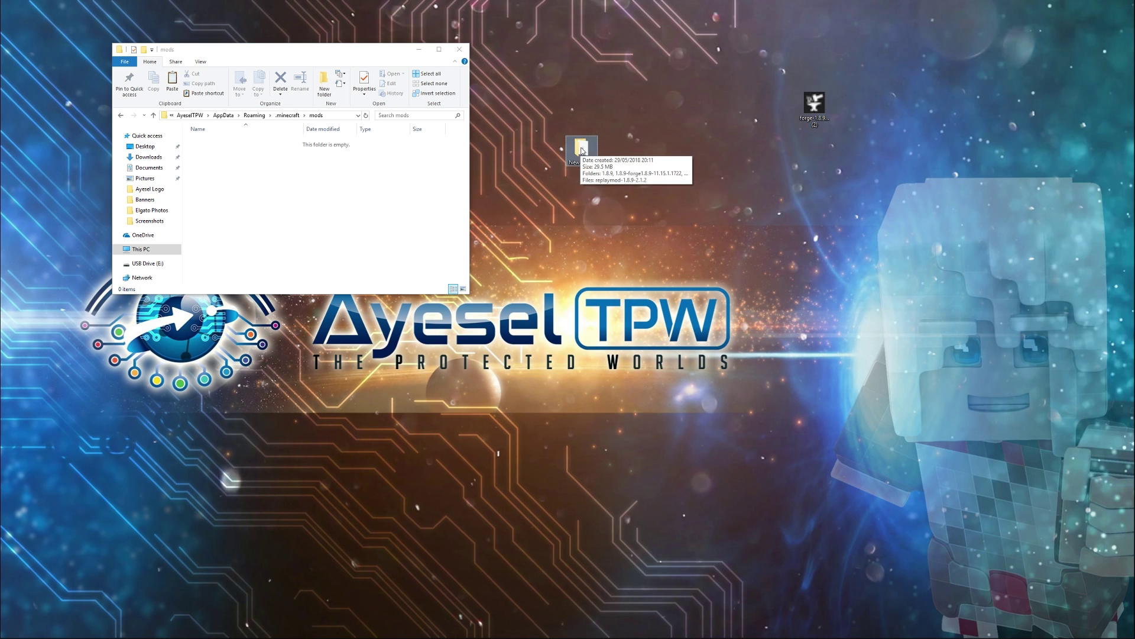
Step: Inspect the 1.8.9 subfolder of the desktop's New folder, and move the 1.8.9 and skinchanger folders into .minecraft's mods folder
double_click(583, 149)
drag(237, 51, 682, 224)
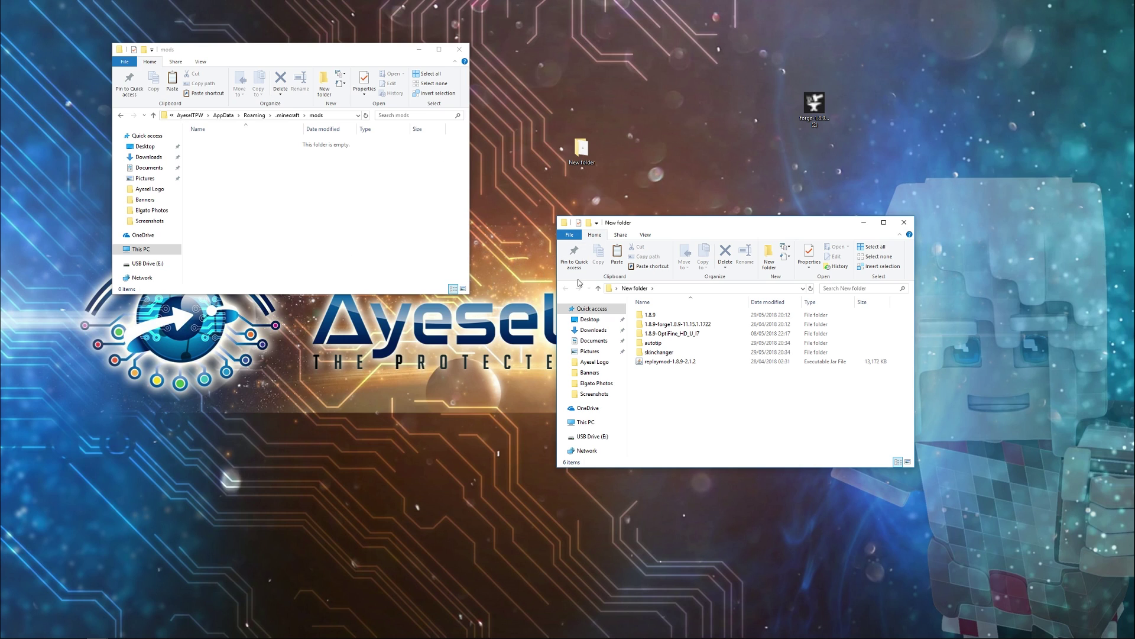
double_click(678, 314)
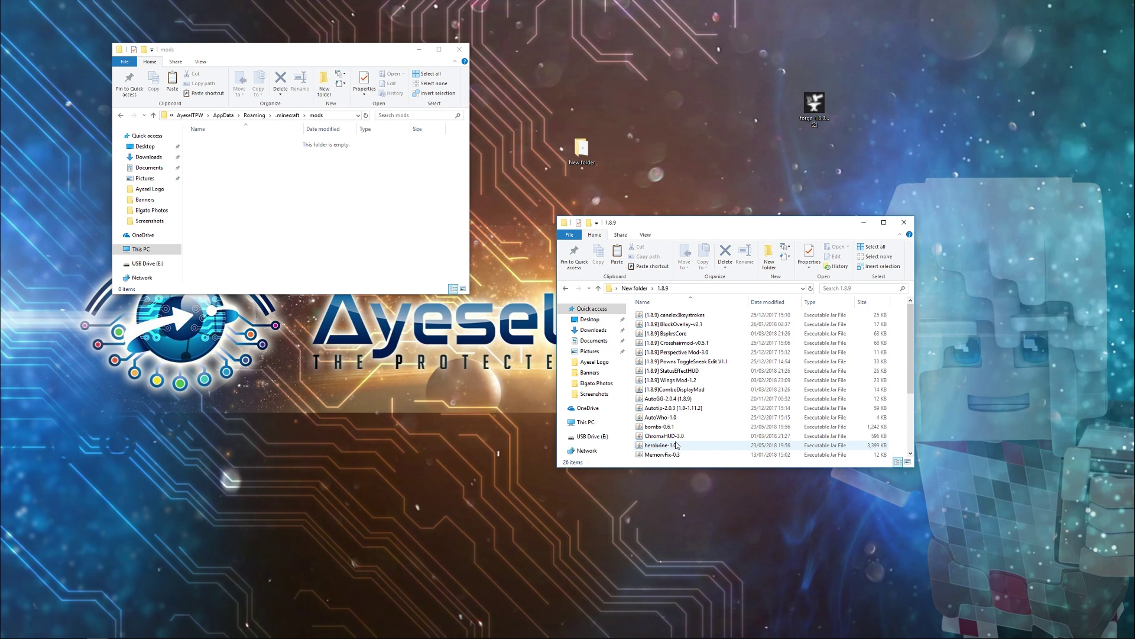
click(565, 289)
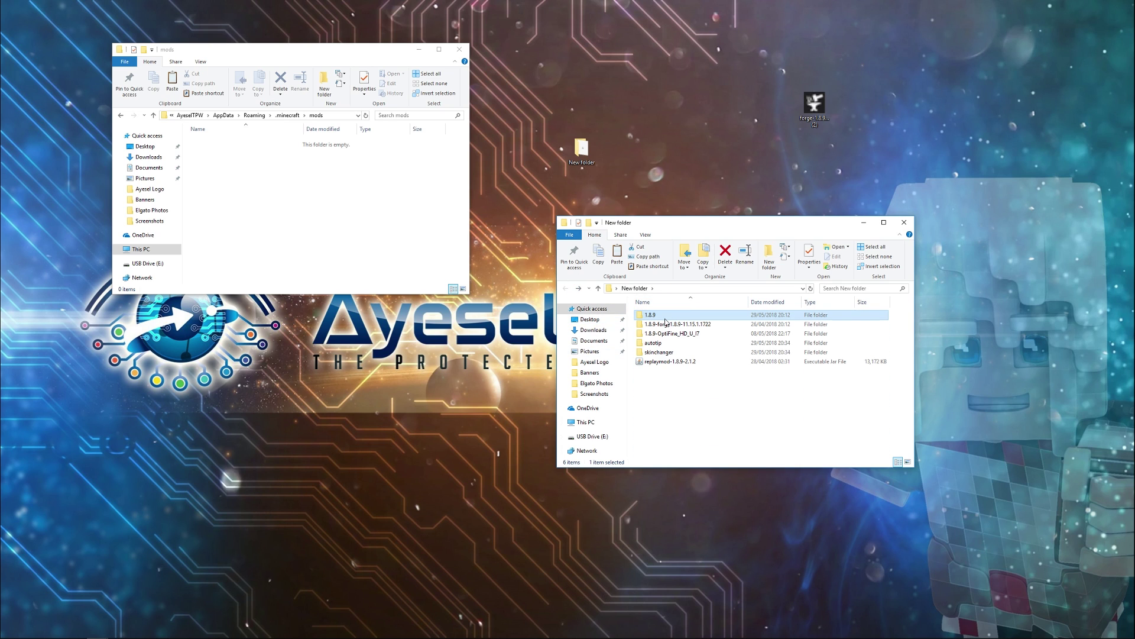
drag(665, 321, 231, 171)
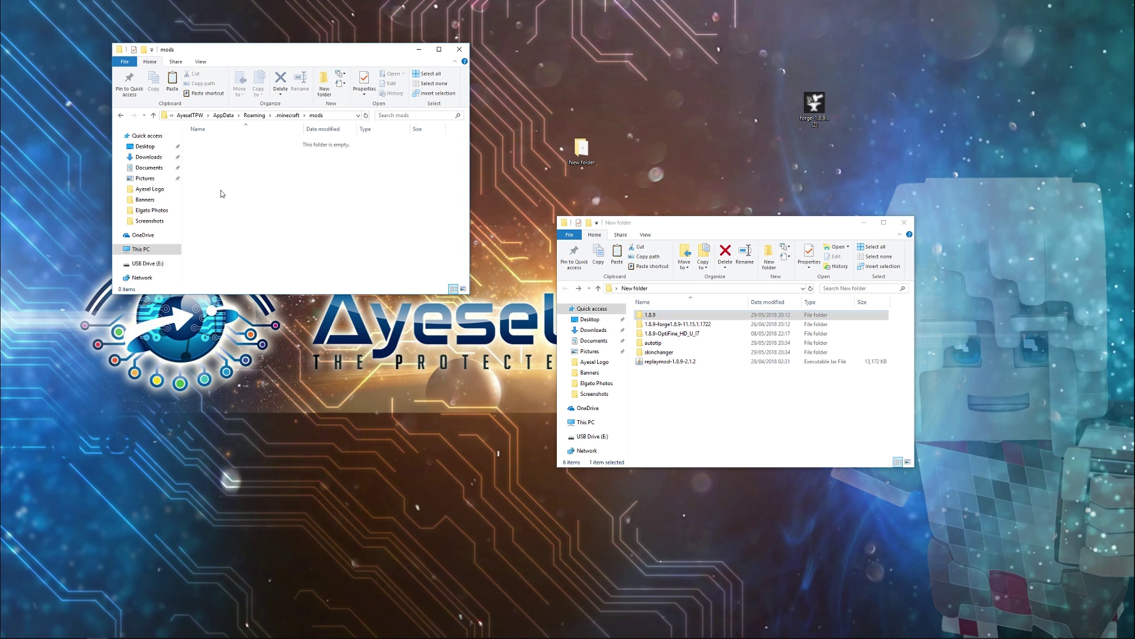
drag(644, 308, 254, 213)
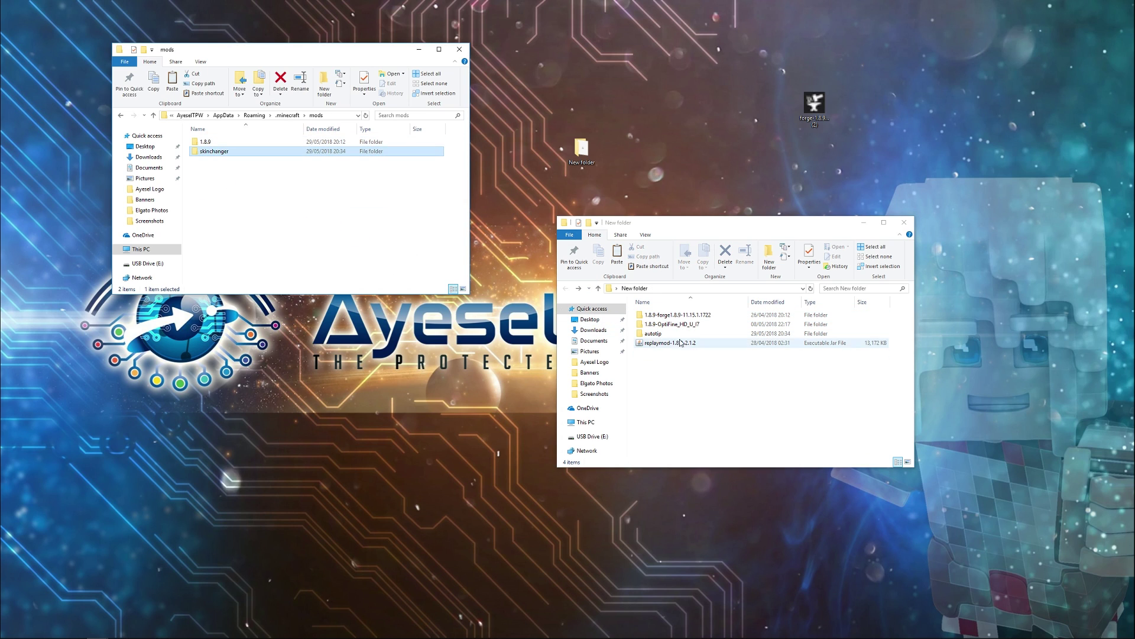
Step: Move the autotip folder and the replaymod-1.8.9-2.1.2 file from the desktop's New folder into .minecraft's mods folder
drag(214, 150, 278, 234)
drag(668, 334, 234, 232)
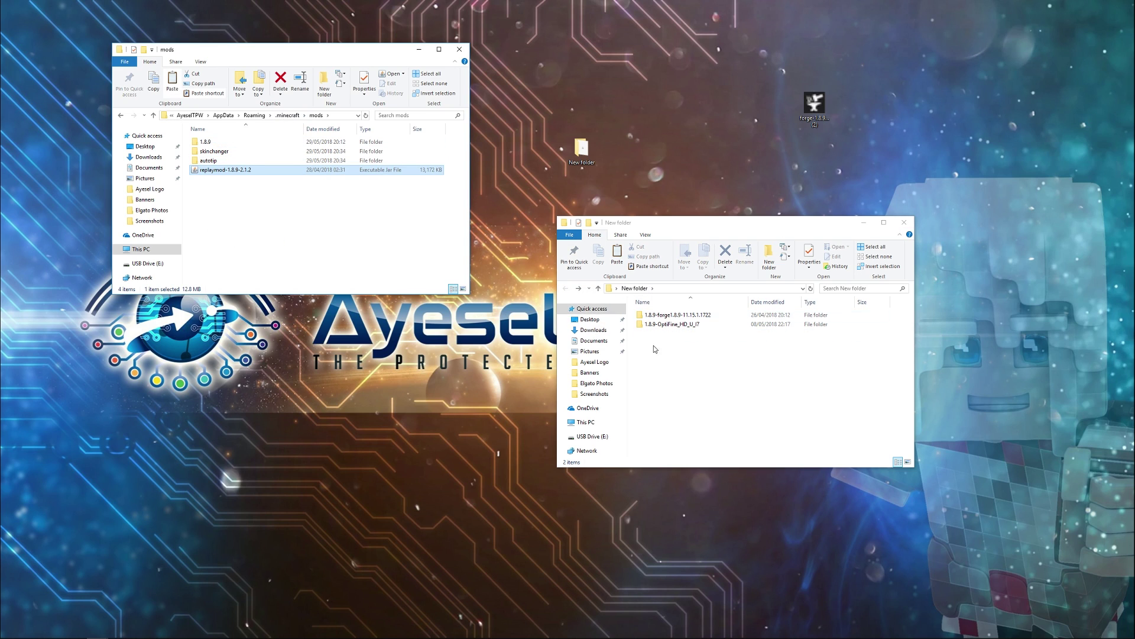
Step: Open .minecraft's versions folder and move the 1.8.9-OptiFine_HD_U_I7 folder from New folder into it
click(668, 318)
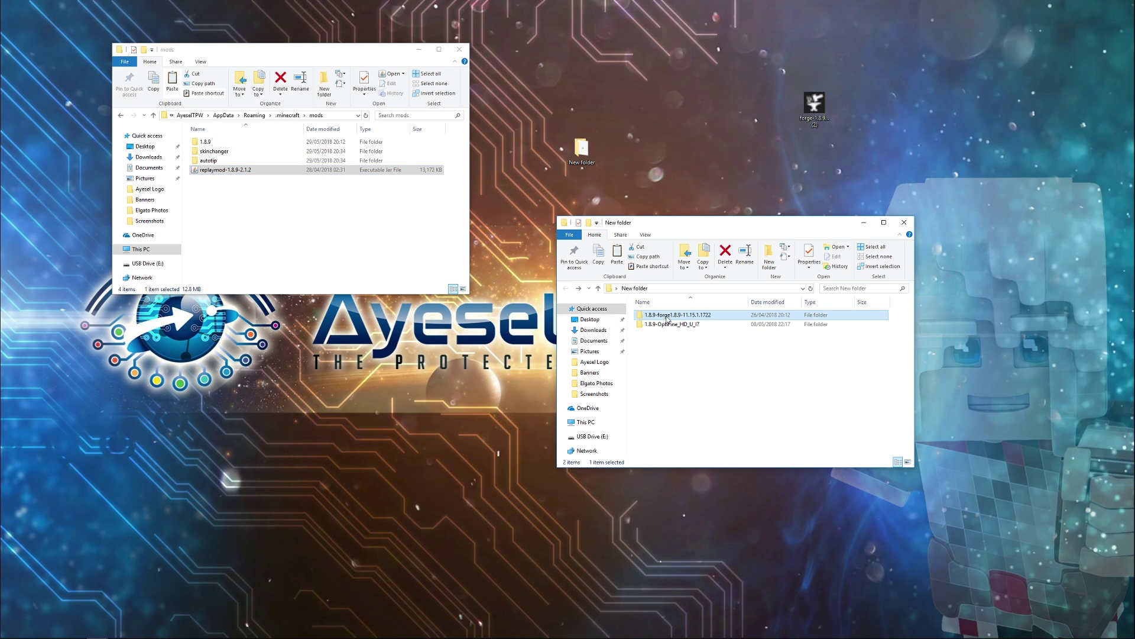
click(289, 116)
scroll(237, 201, down, 3)
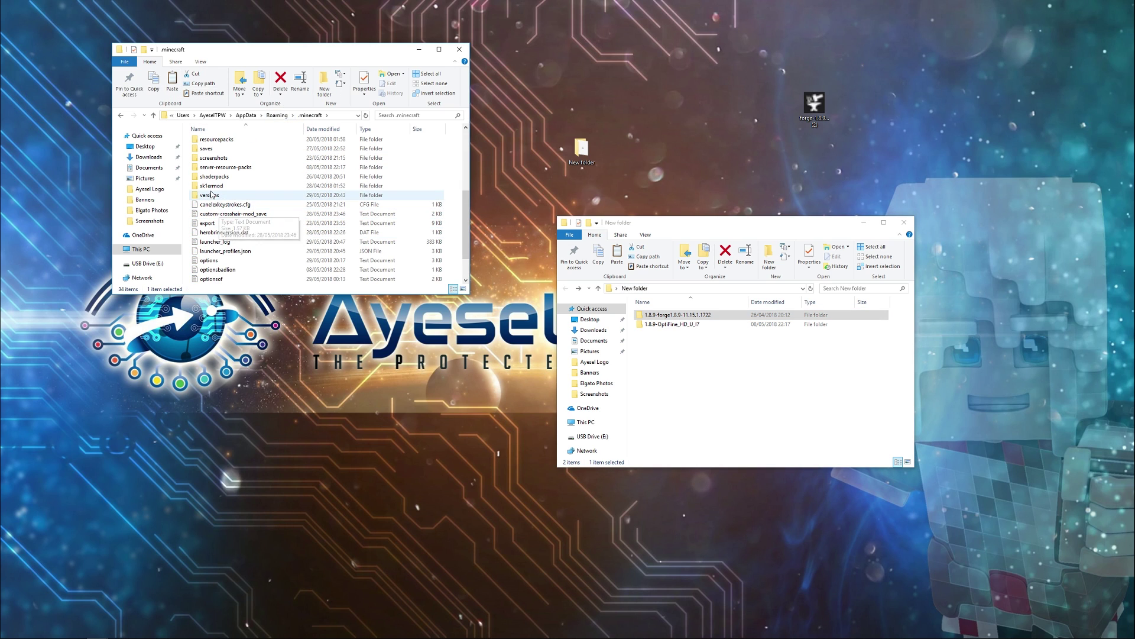
double_click(210, 195)
drag(671, 324, 664, 317)
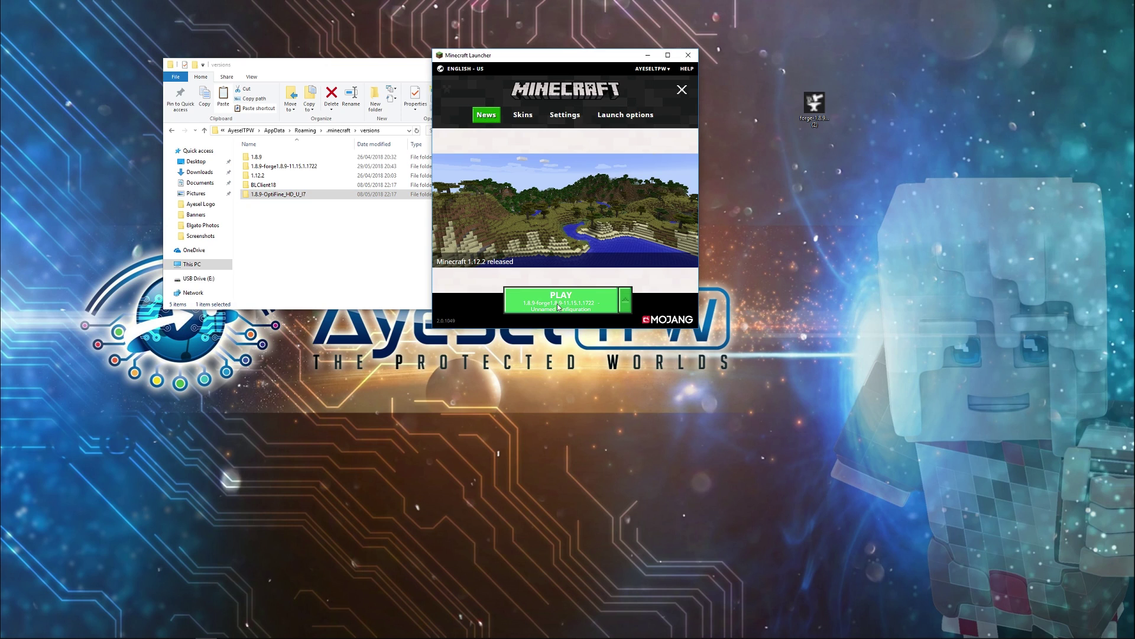
Step: Launch Minecraft with the 1.8.9-forge1.8.9-11.15.1.1722 configuration and open the singleplayer world named Tutorial
click(557, 306)
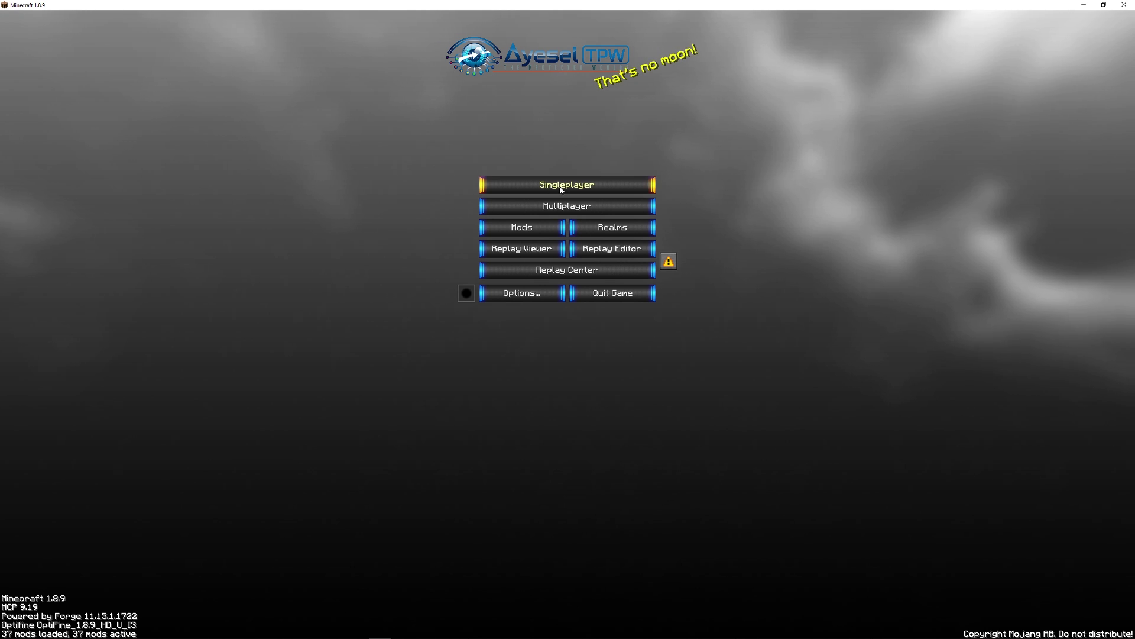
click(559, 186)
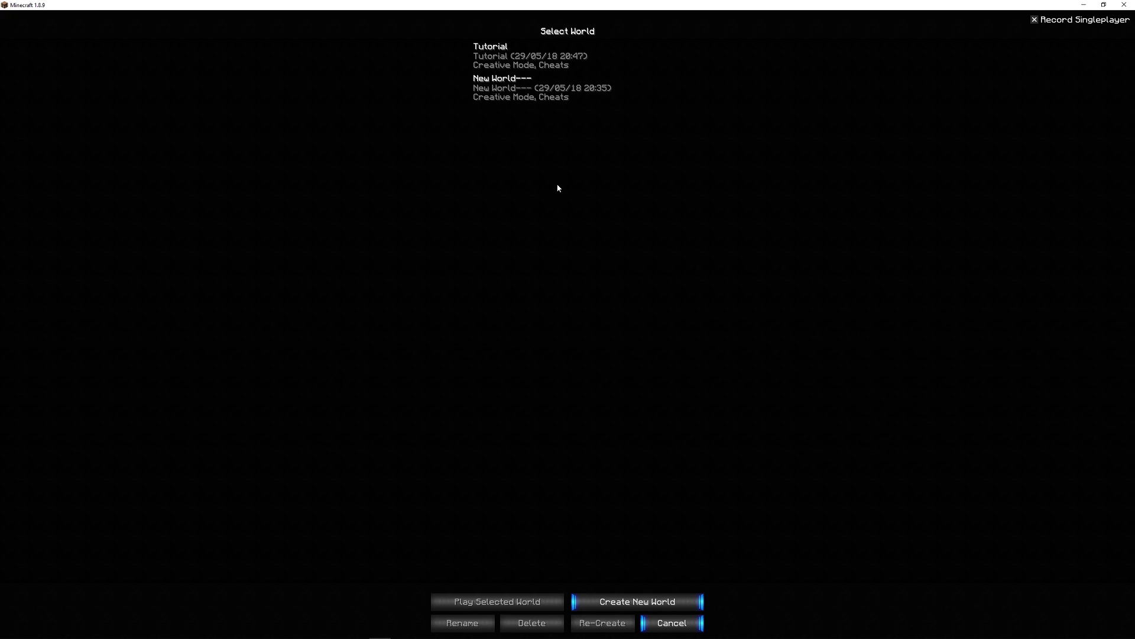
click(494, 59)
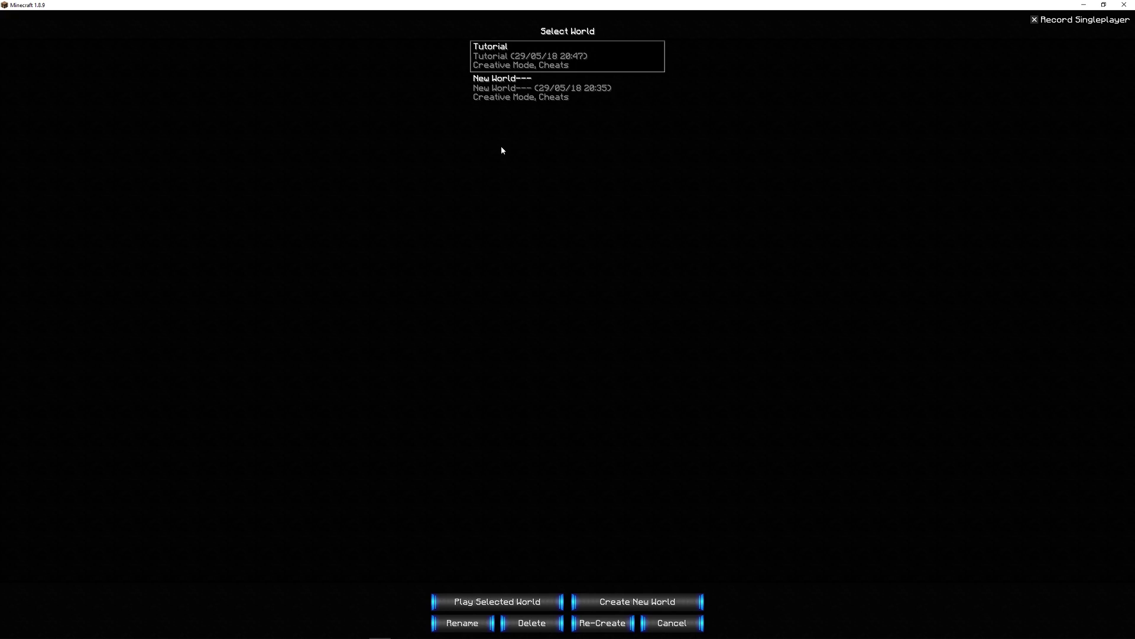
click(504, 601)
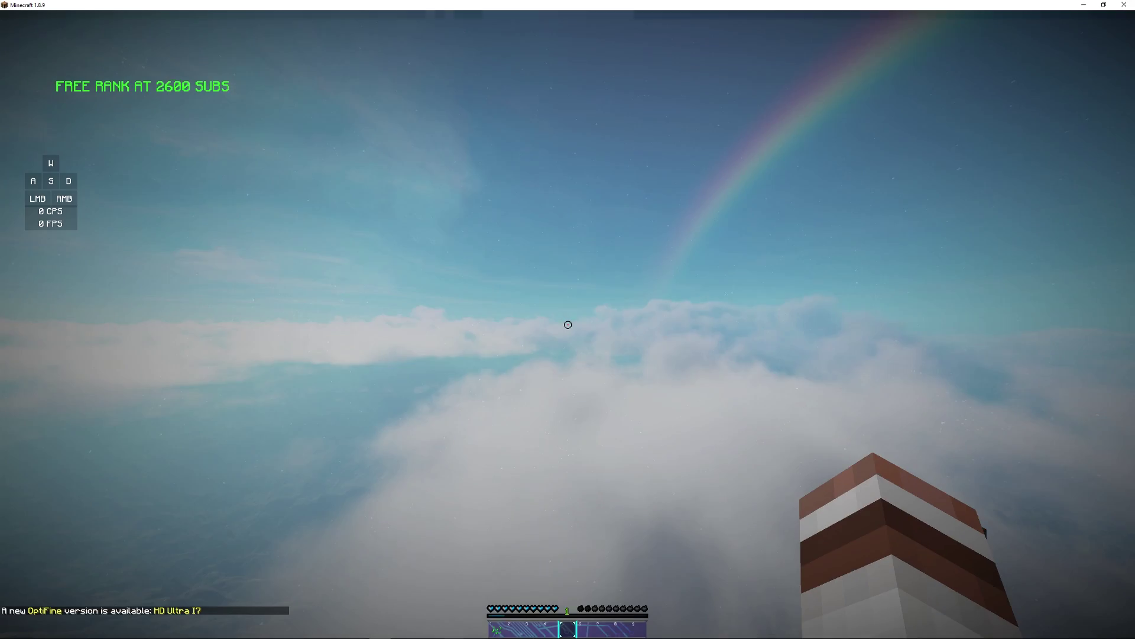
key(w)
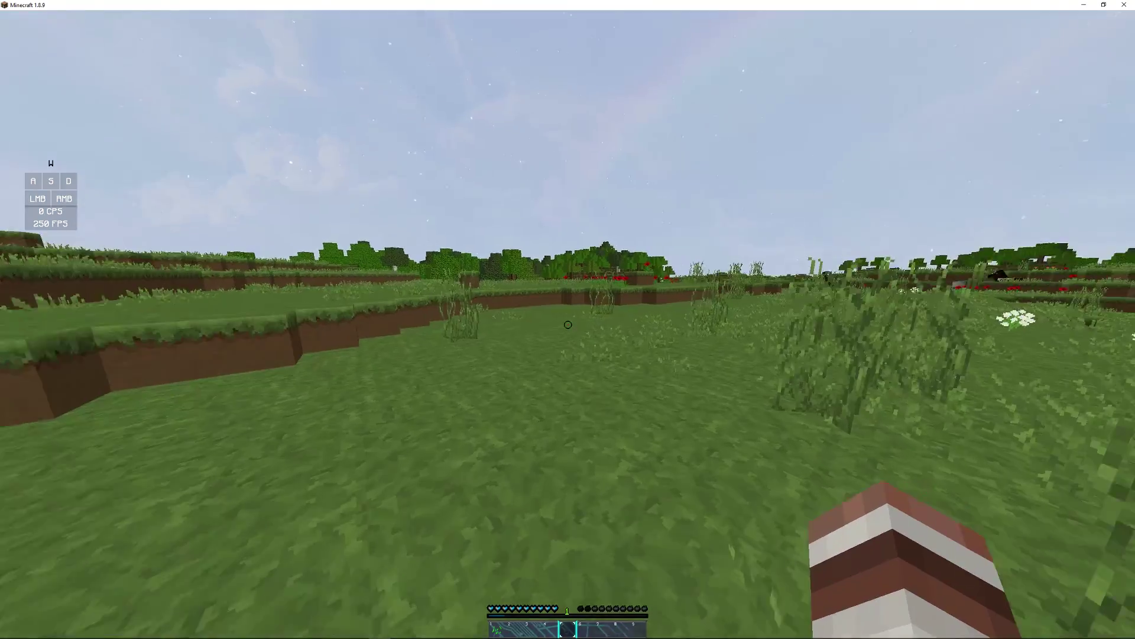
click(567, 324)
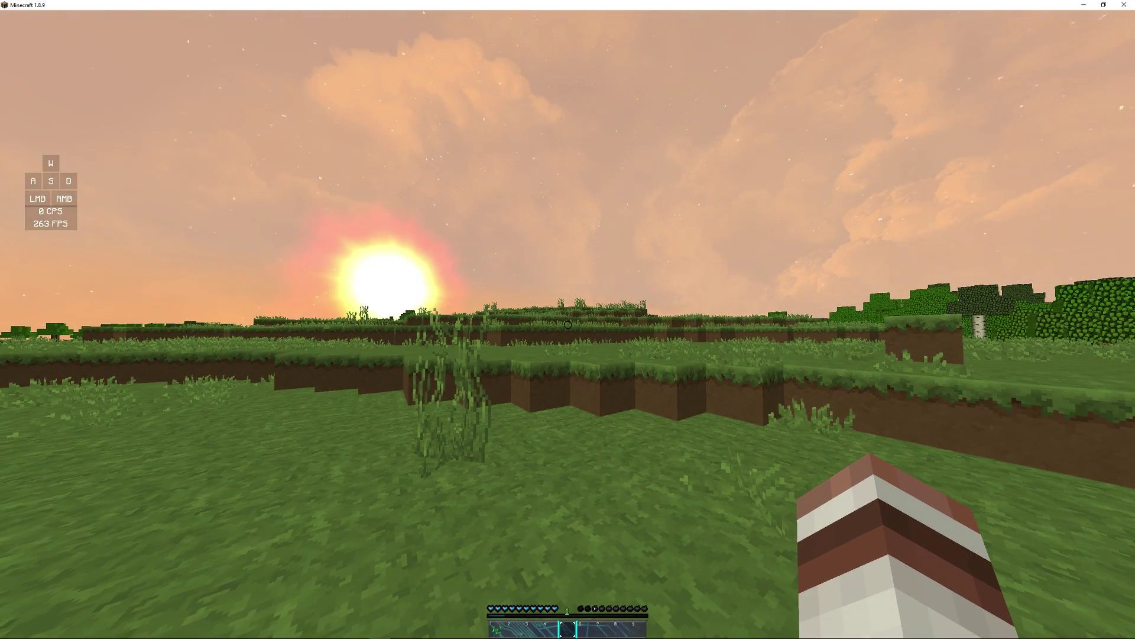
key(slash)
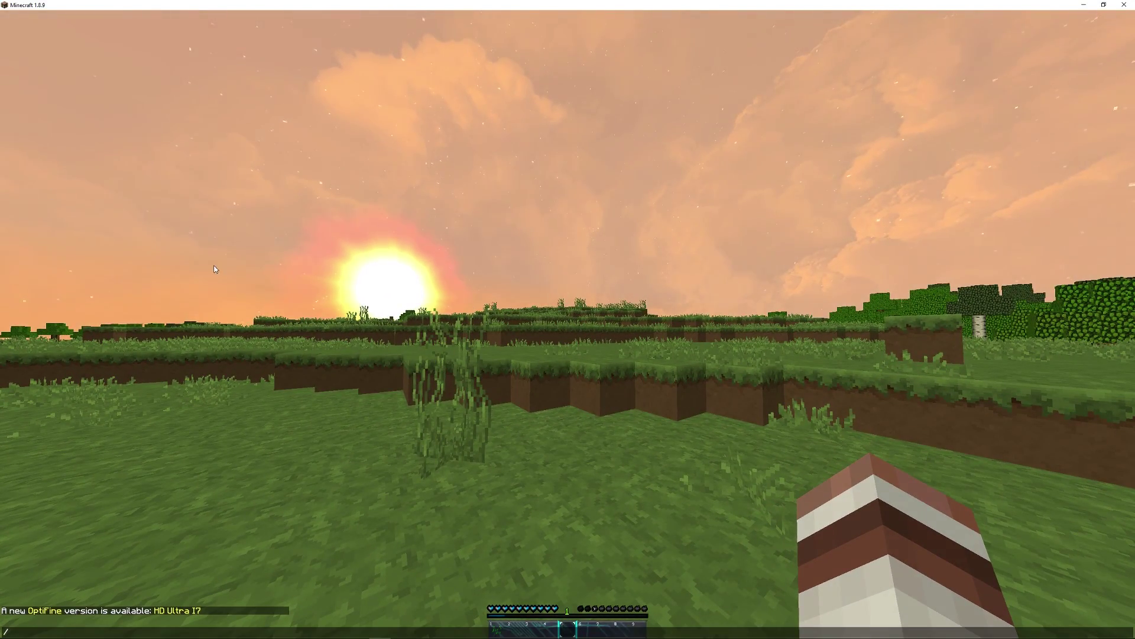
key(Escape)
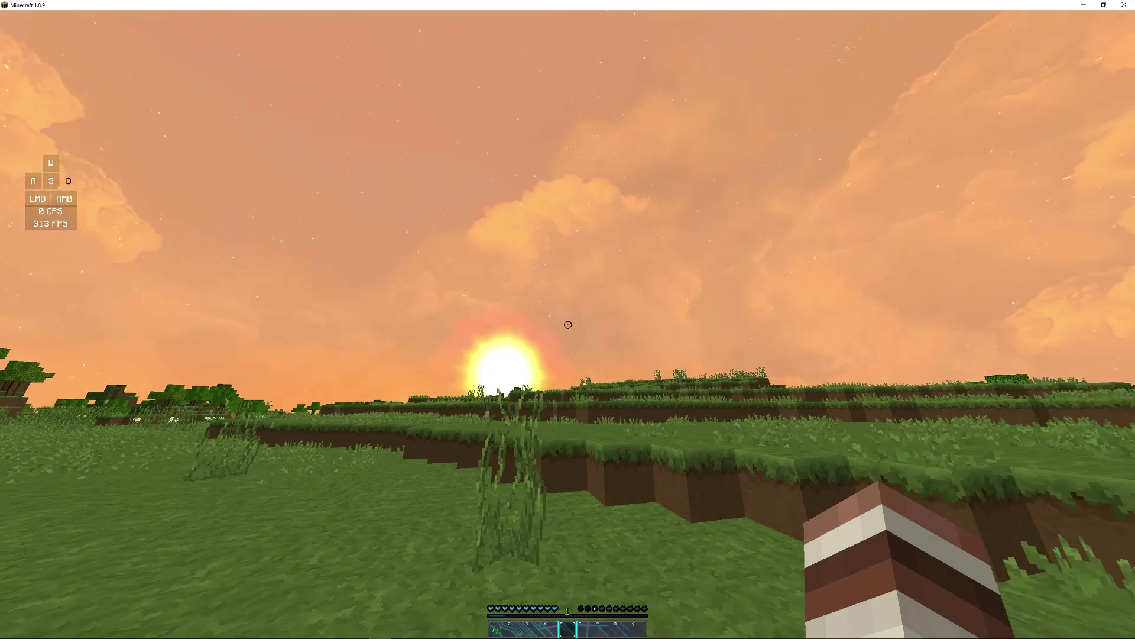
Step: Pause the game, inspect the video settings in the game options, and return to the game menu
key(Escape)
click(525, 251)
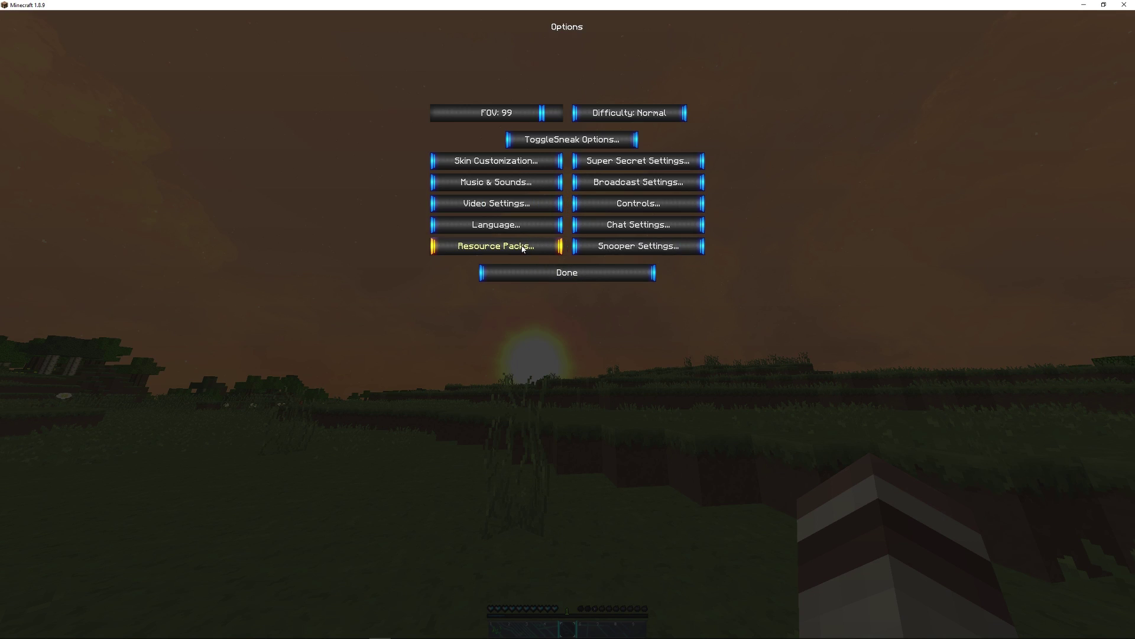
click(491, 204)
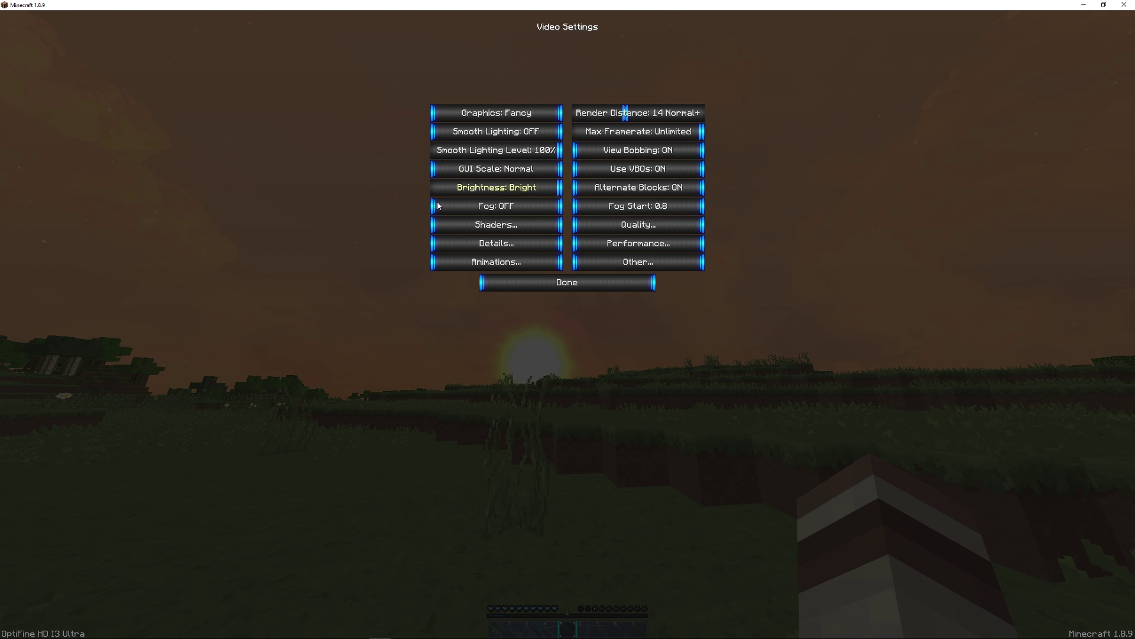
click(552, 282)
click(550, 278)
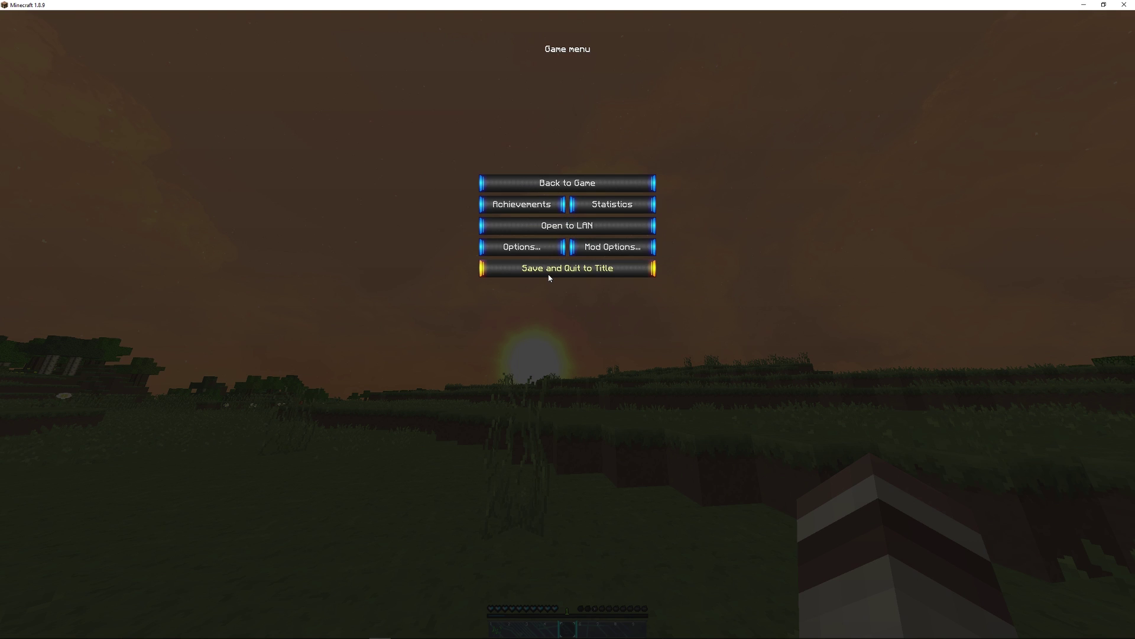
Step: View the list of loaded mods in the mod options and go back to the Tutorial world
click(611, 248)
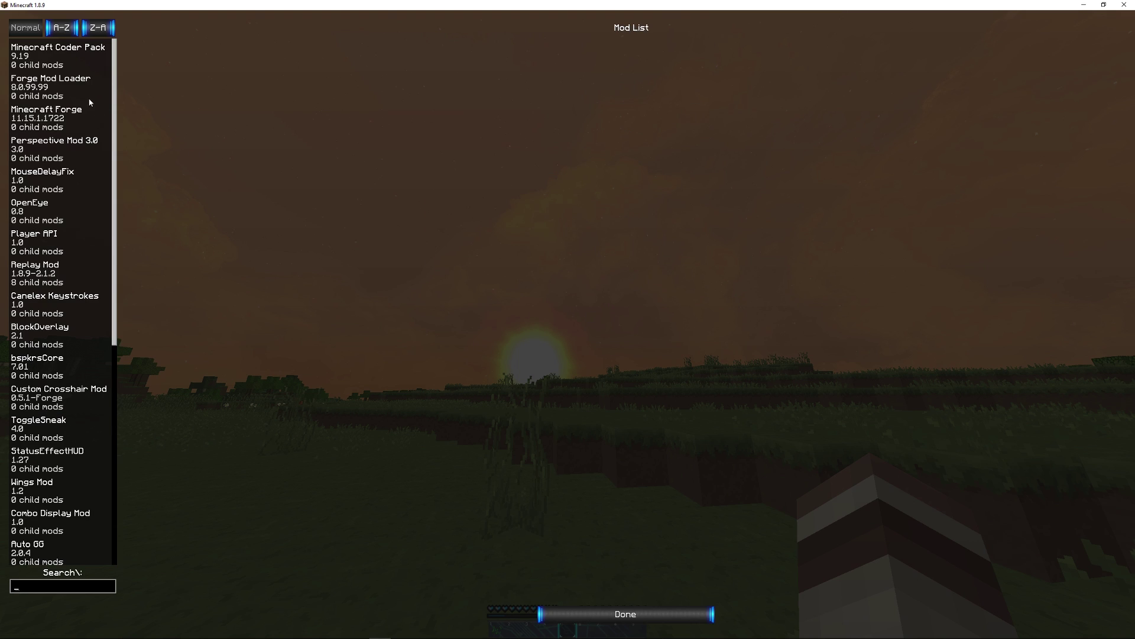
mouse_move(117, 96)
mouse_down()
mouse_move(102, 341)
mouse_move(112, 100)
mouse_up()
key(Escape)
Step: Switch to the front-facing third-person view and walk the character through the grassland while swinging its arm
key(F5)
key(F5)
key(w)
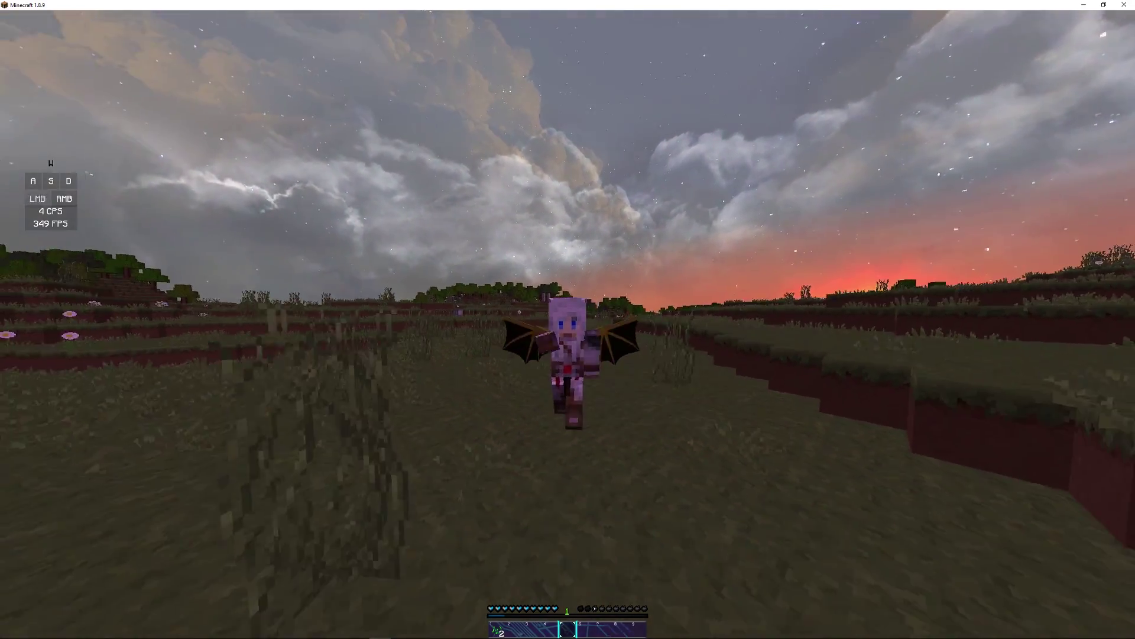
click(568, 319)
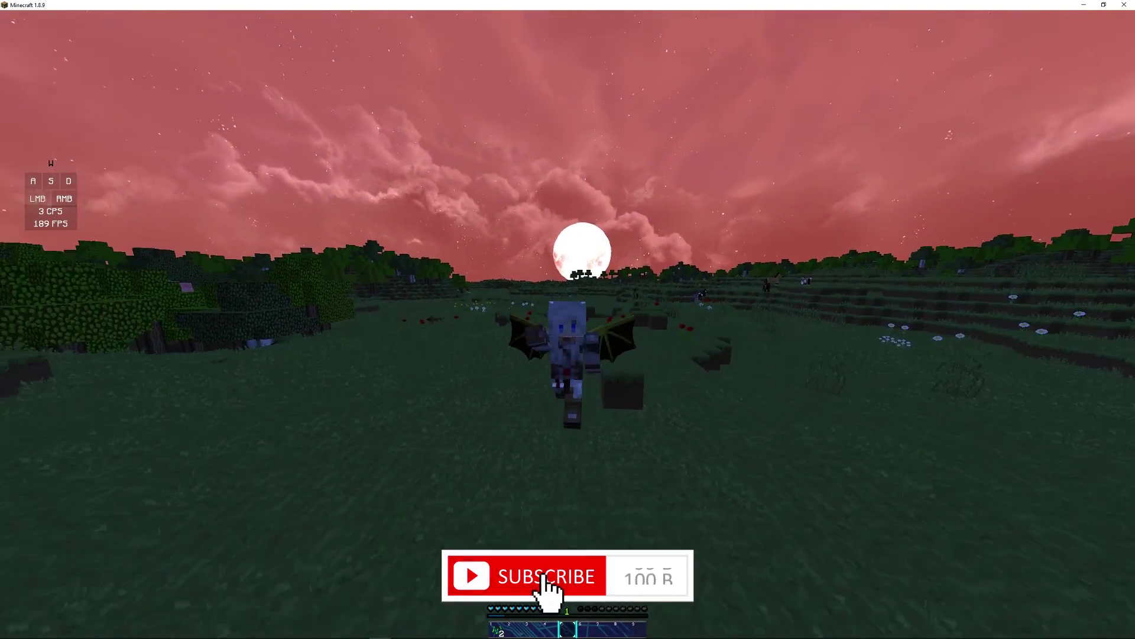
click(567, 319)
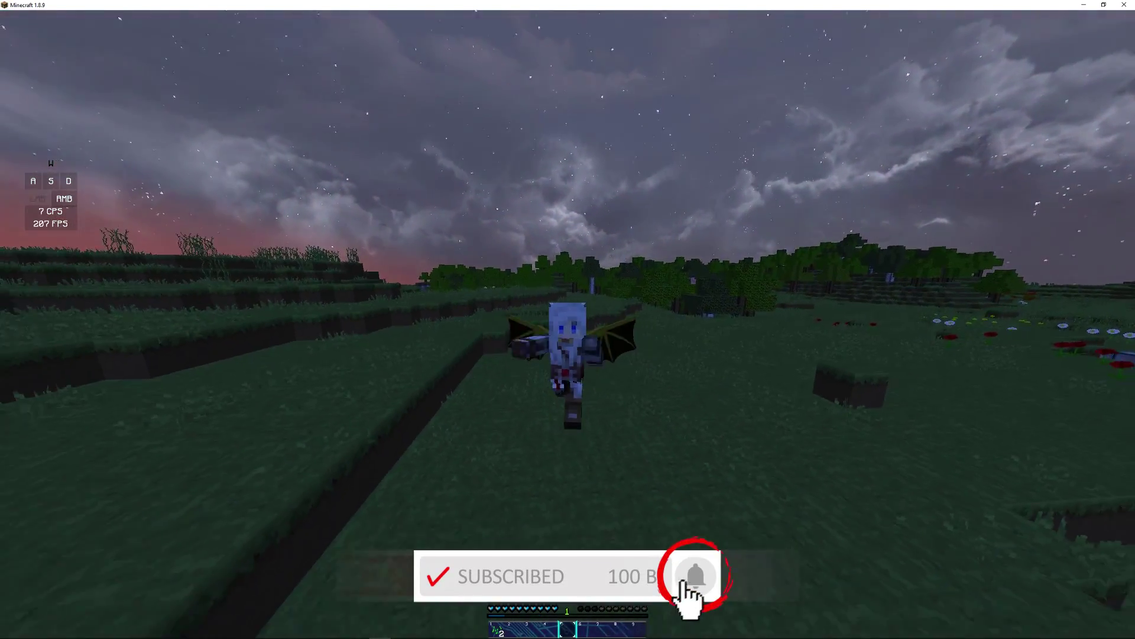
click(567, 320)
click(567, 319)
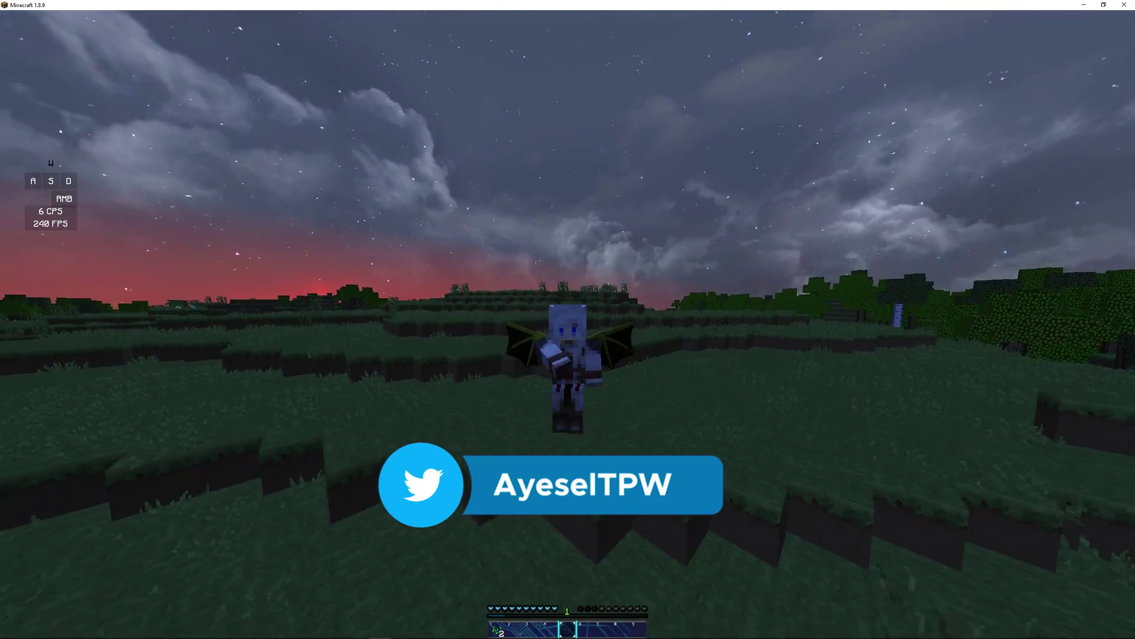